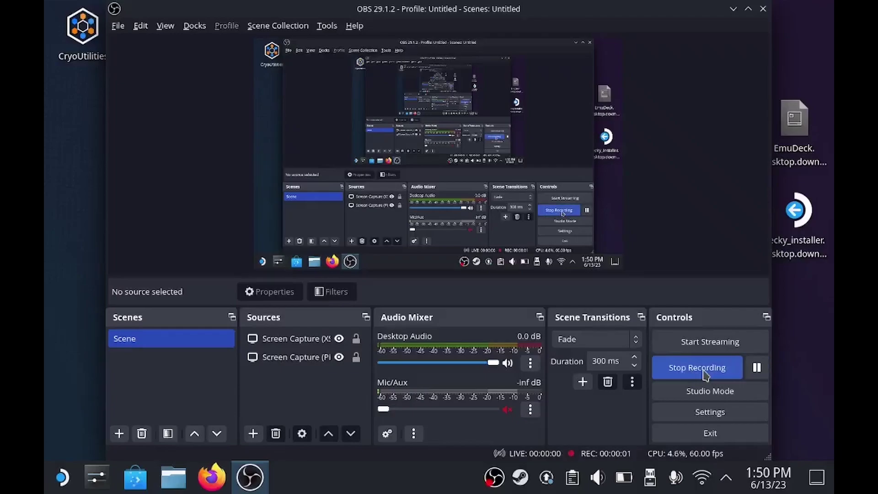
Minimize the OBS Studio window to show the desktop while recording continues.
left_click(257, 482)
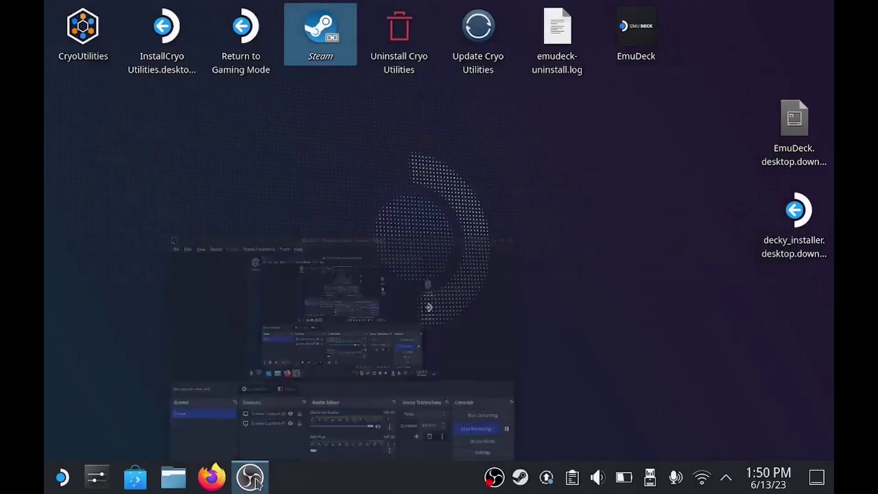
Download Supermodel_0.3a-git-84aa972_Win64.zip from the Supermodel download page, then close Firefox.
left_click(210, 477)
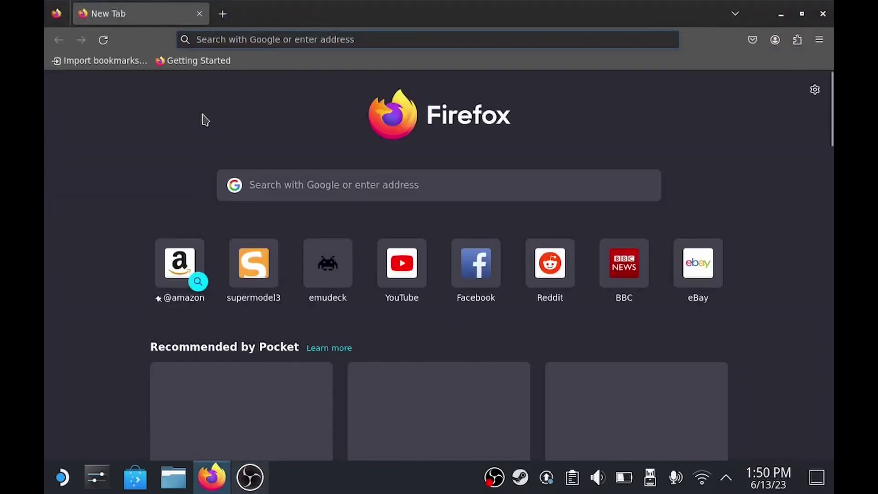
left_click(255, 40)
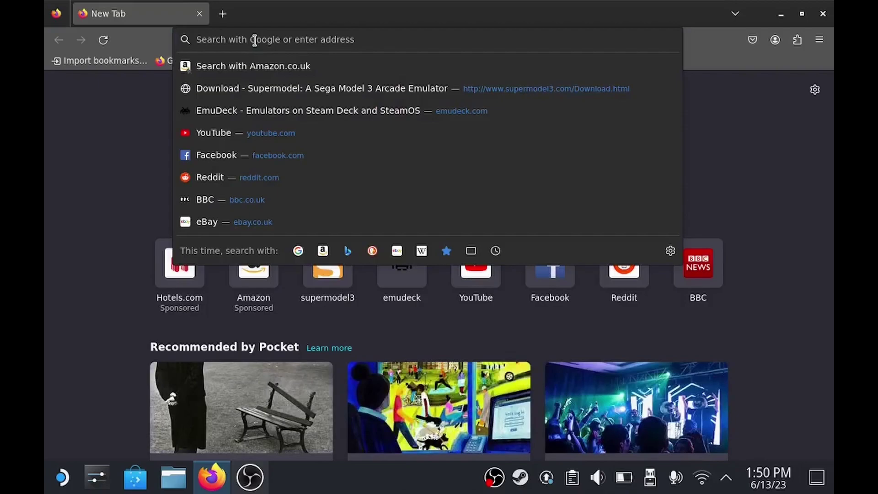
left_click(255, 91)
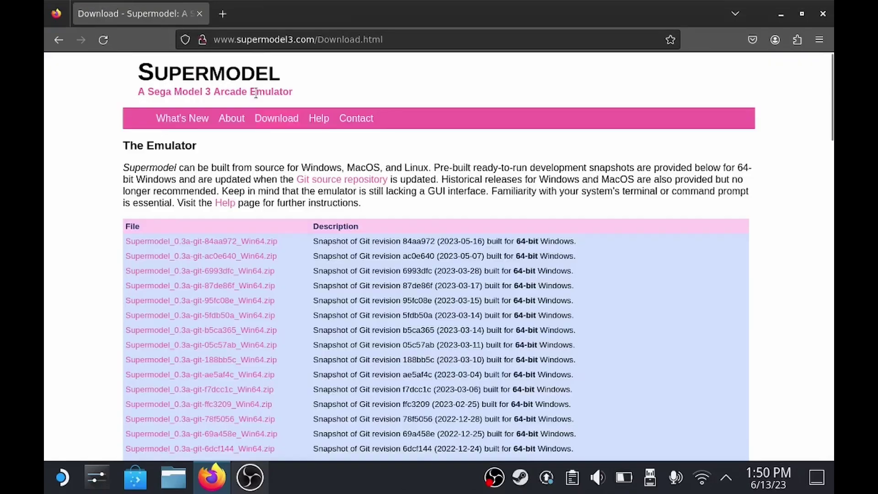
left_click(222, 242)
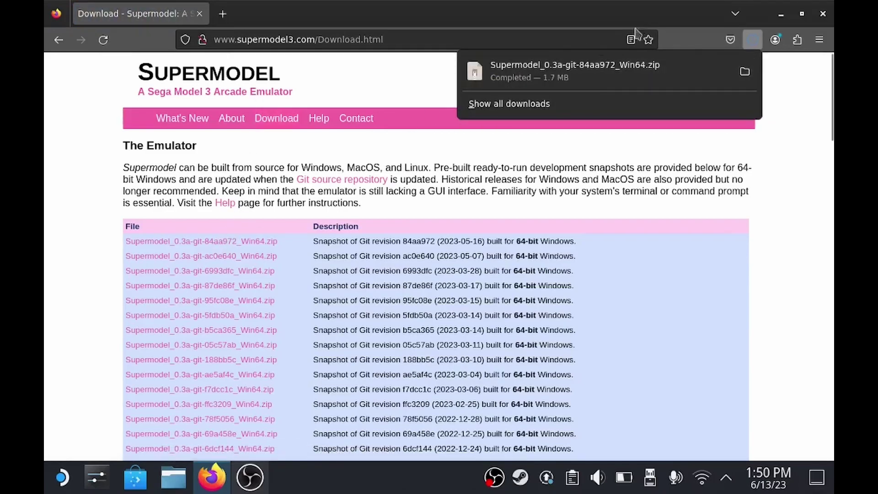
left_click(823, 16)
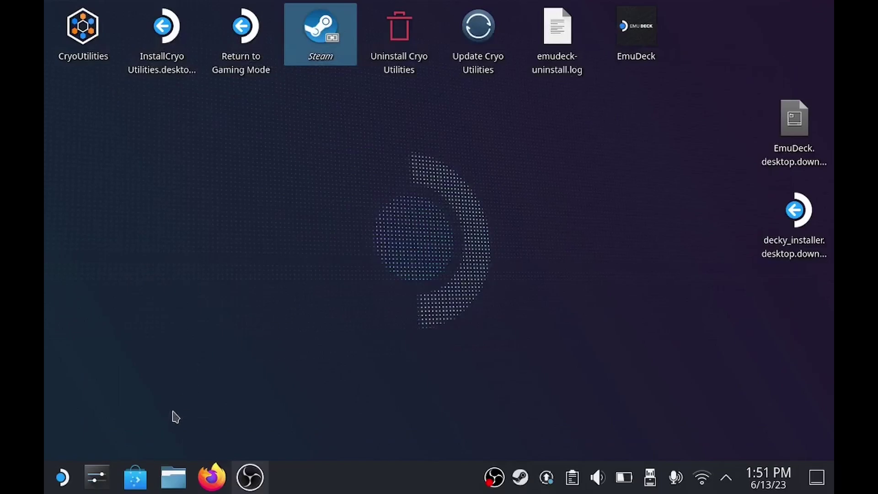
Move the Supermodel zip from Downloads into the supermodel-video folder.
left_click(172, 483)
mouse_move(173, 480)
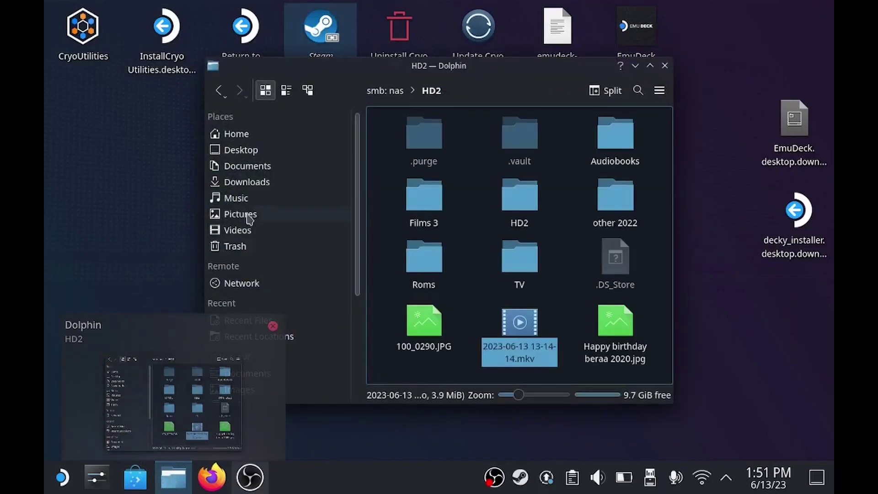
left_click(240, 183)
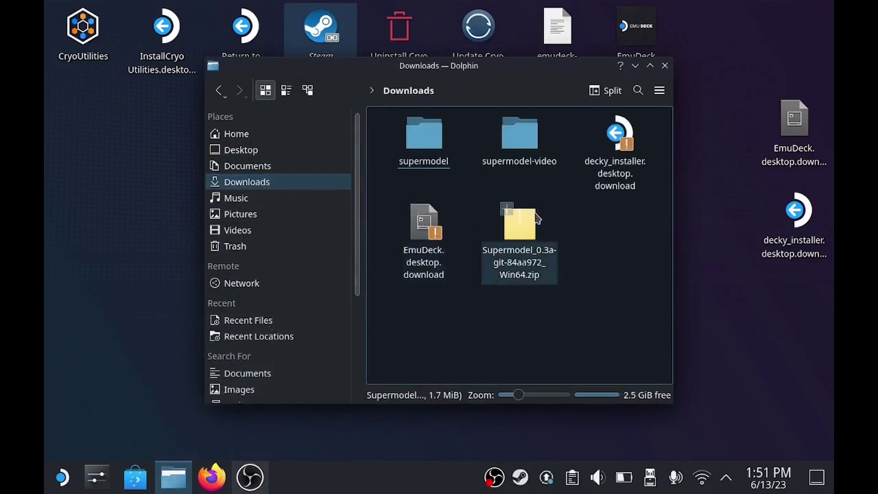
left_click_drag(528, 236, 516, 128)
left_click(546, 139)
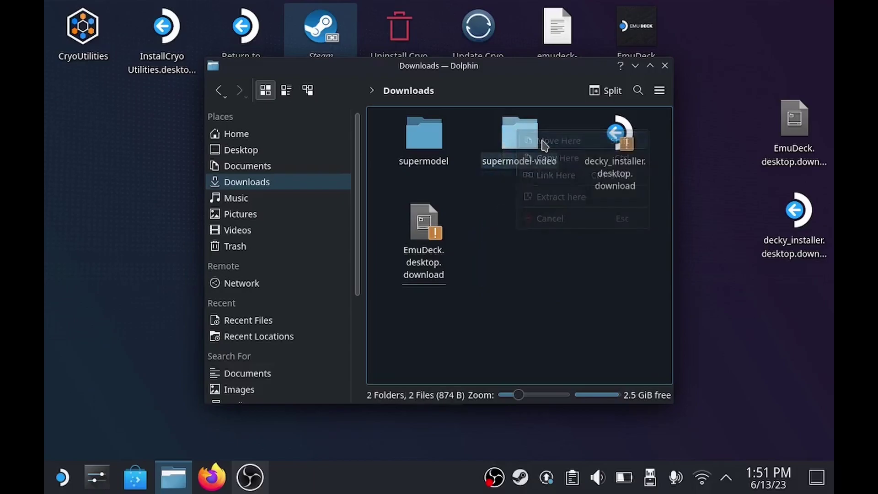
Extract the Supermodel zip into the supermodel-video folder.
double_click(537, 142)
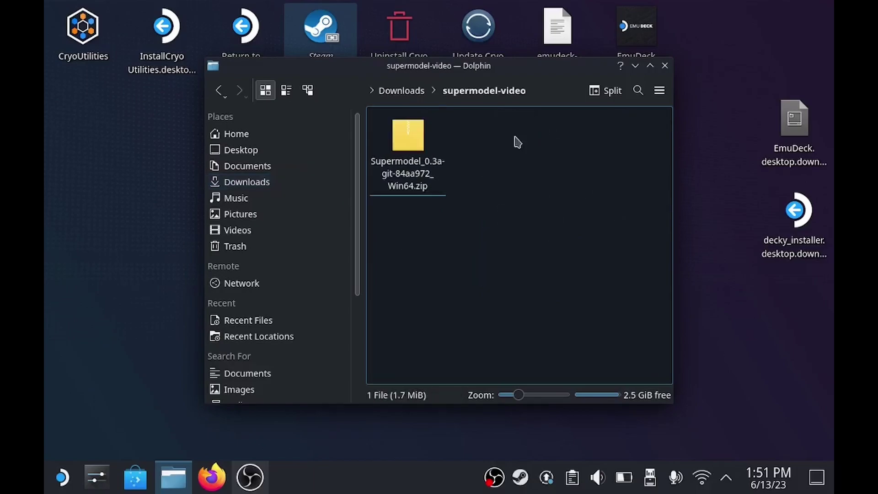
right_click(417, 148)
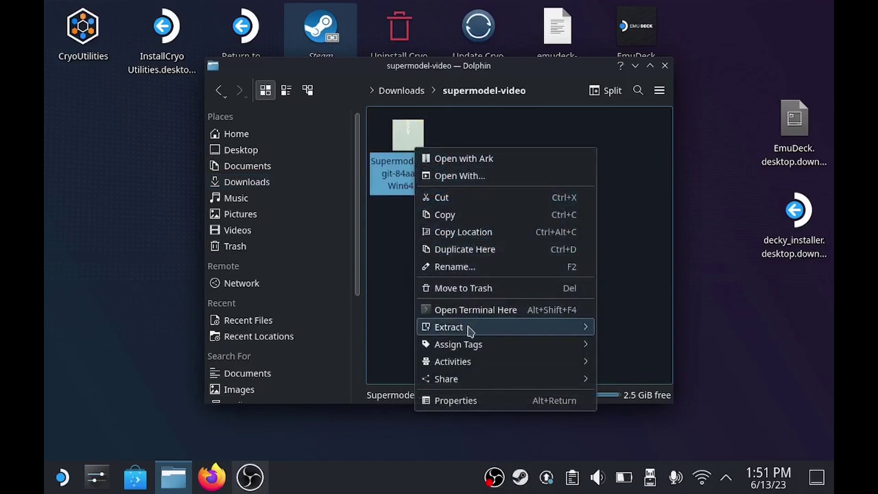
mouse_move(468, 329)
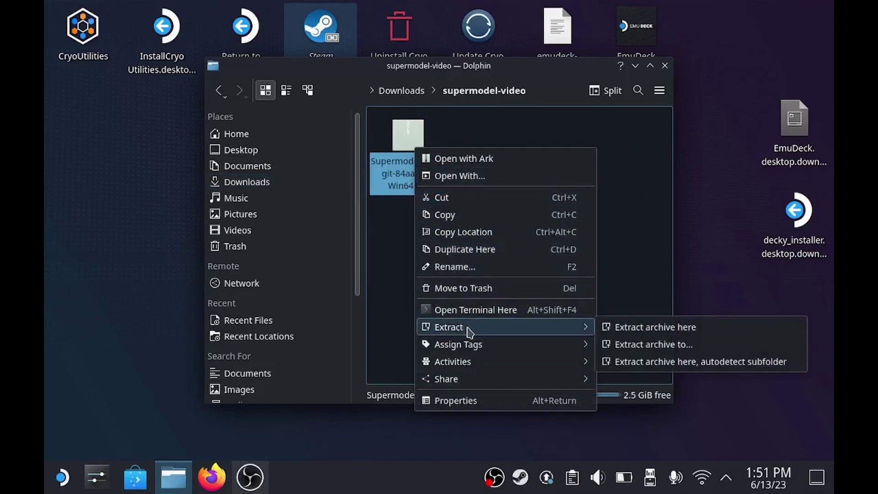
left_click(606, 330)
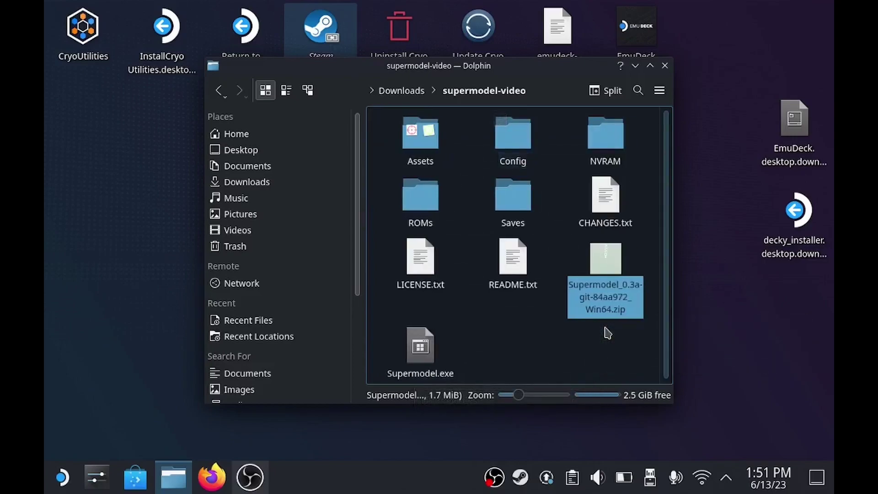
Copy daytona2.zip from the supermodel/ROMs folder.
left_click(412, 89)
left_click(421, 145)
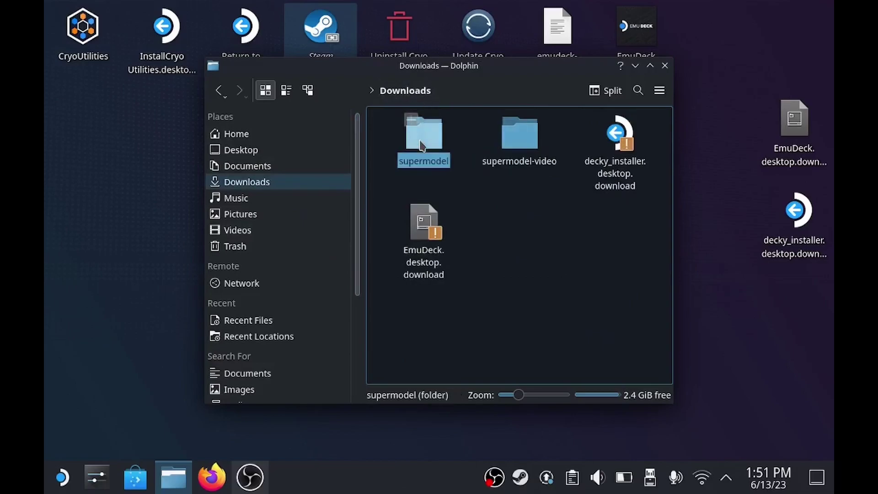
double_click(421, 145)
left_click(421, 210)
double_click(422, 209)
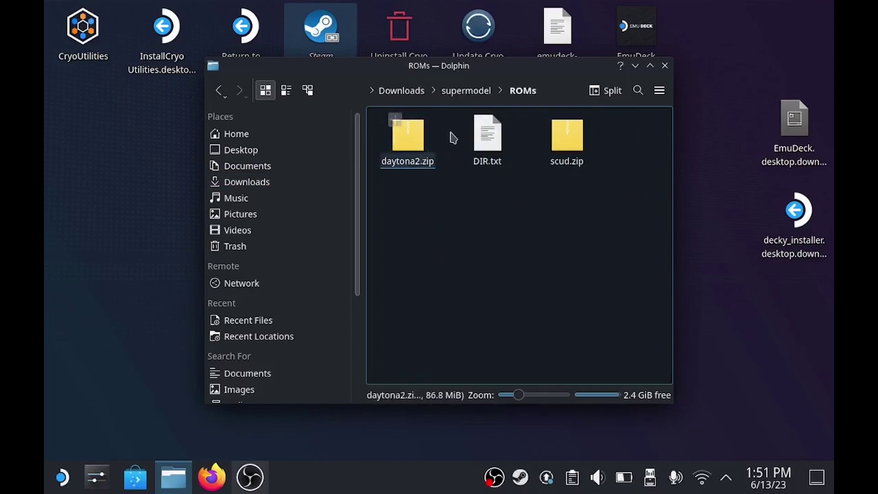
right_click(413, 146)
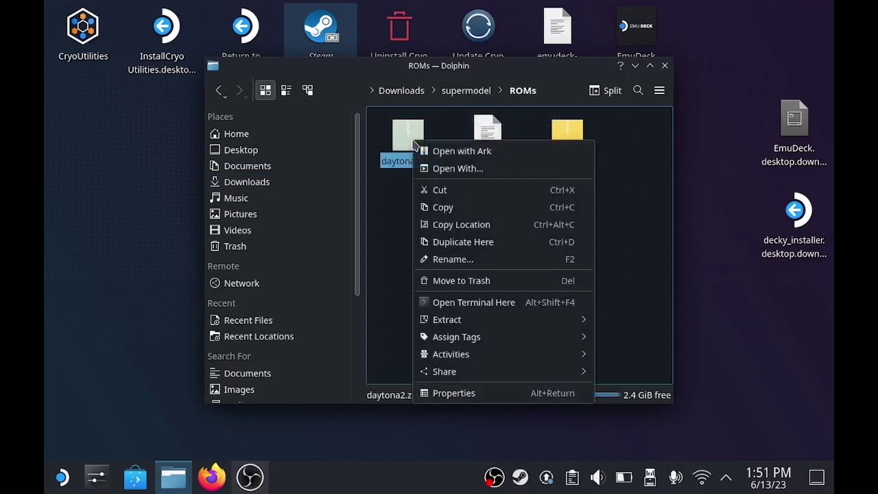
left_click(435, 209)
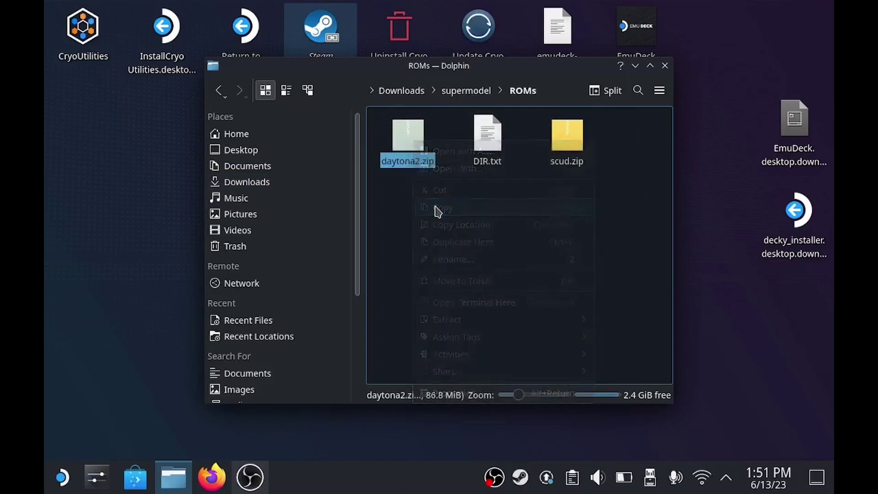
Paste daytona2.zip into supermodel-video's ROMs folder, then open its Config folder.
left_click(414, 90)
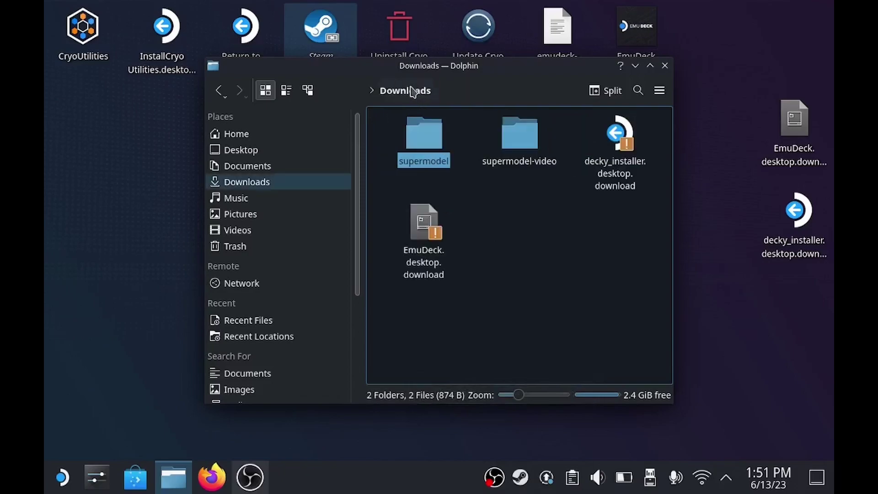
double_click(521, 137)
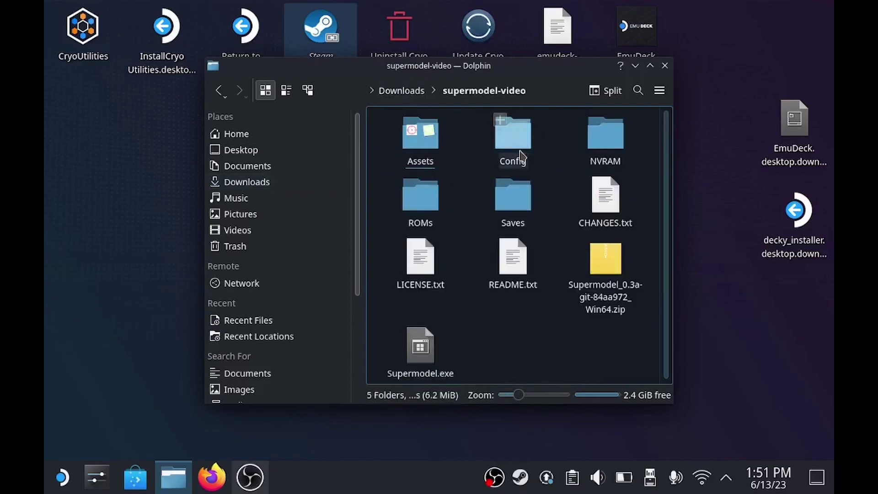
double_click(429, 208)
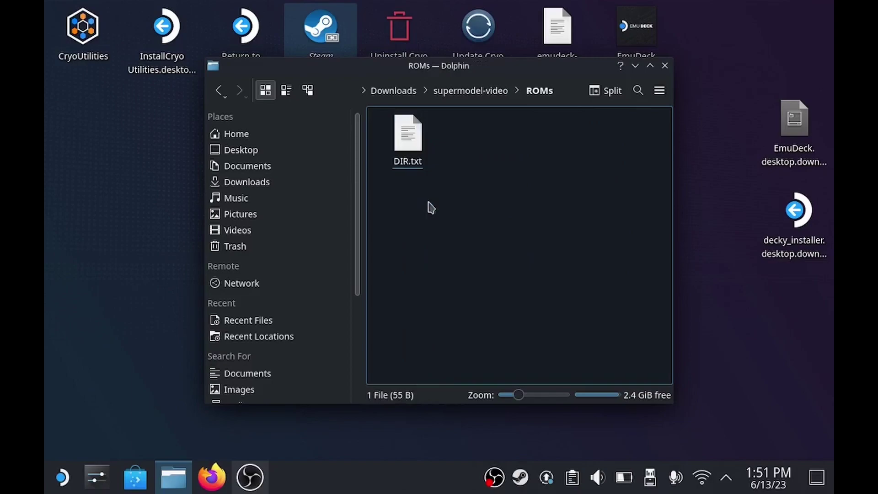
right_click(480, 222)
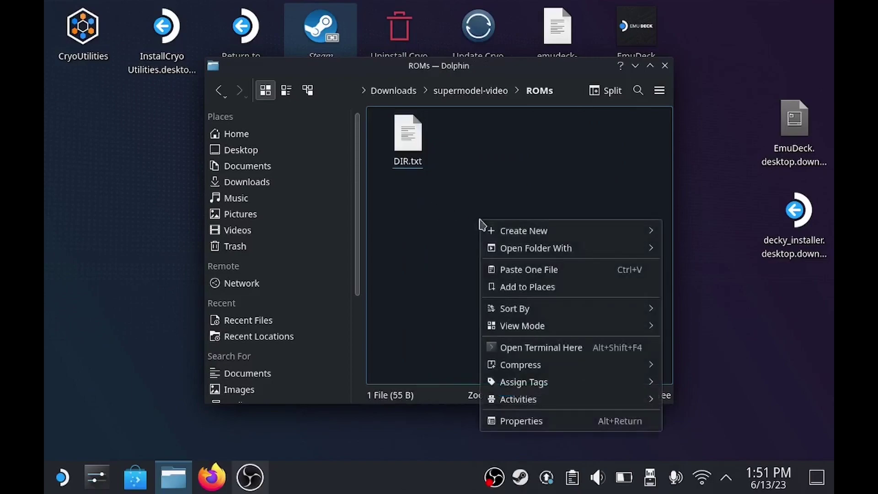
left_click(506, 269)
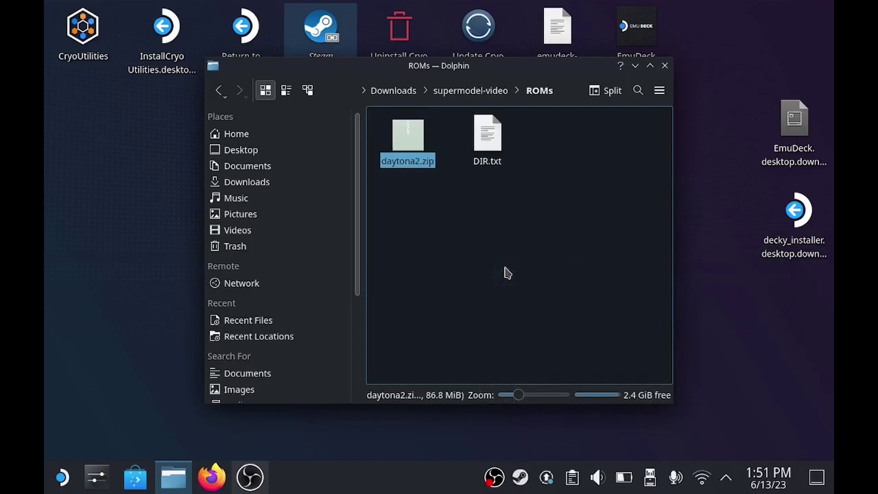
left_click(463, 91)
left_click(520, 142)
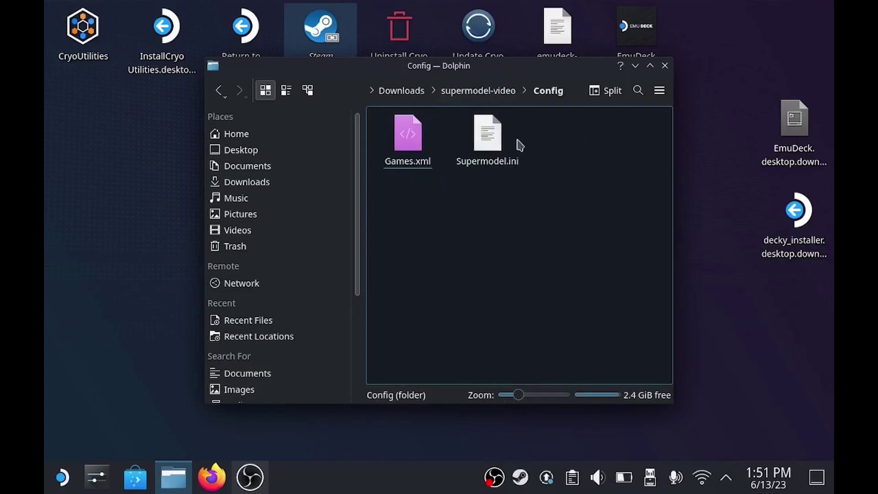
Open Supermodel.ini in Kate and place the cursor at the end of the InputAccelerator line 106.
left_click(487, 137)
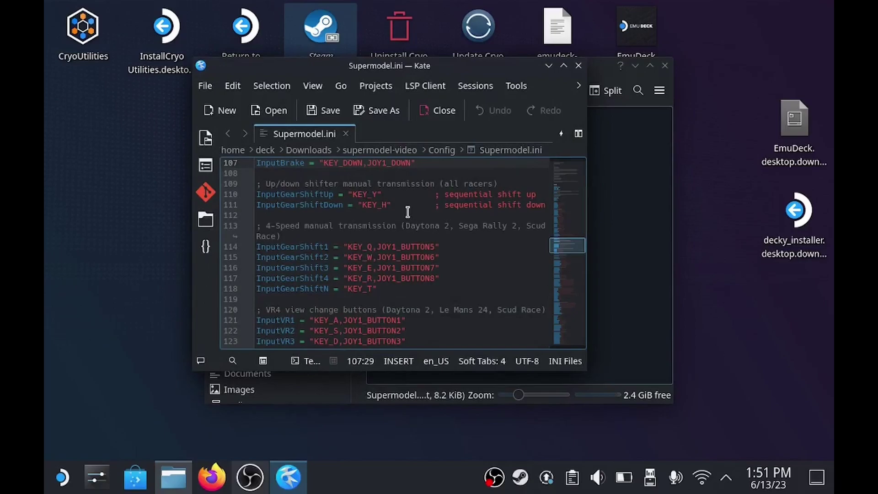
key("Up")
key("Up")
key("Up")
key("Up")
key("Up")
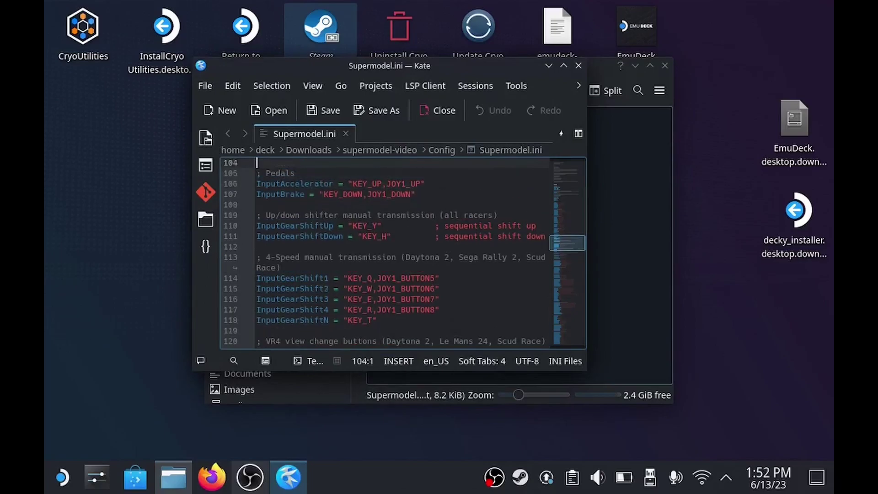
scroll(411, 222, "up", 1)
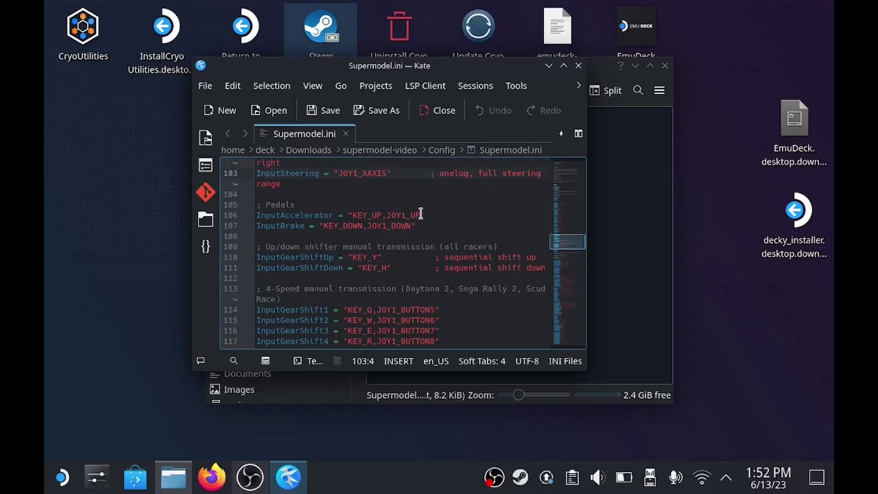
left_click(419, 213)
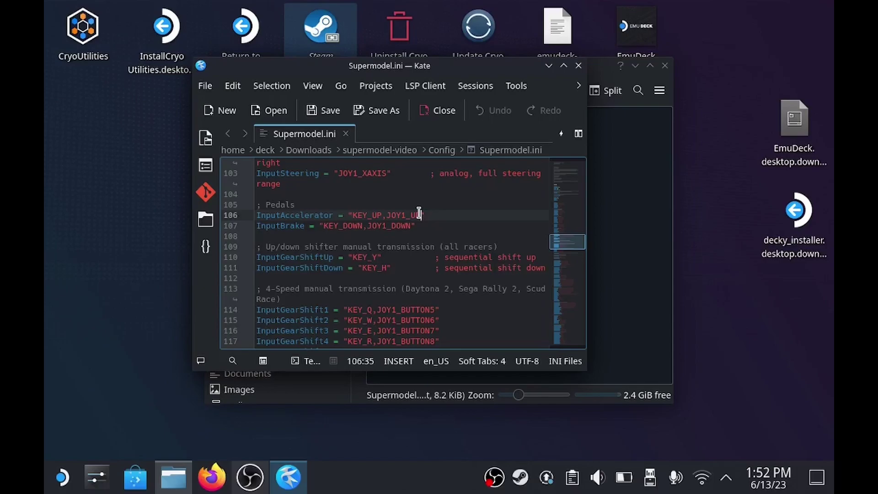
Change InputAccelerator on line 106 to "JOY1_ZAXIS_NEG" with the on-screen keyboard.
key("super+x")
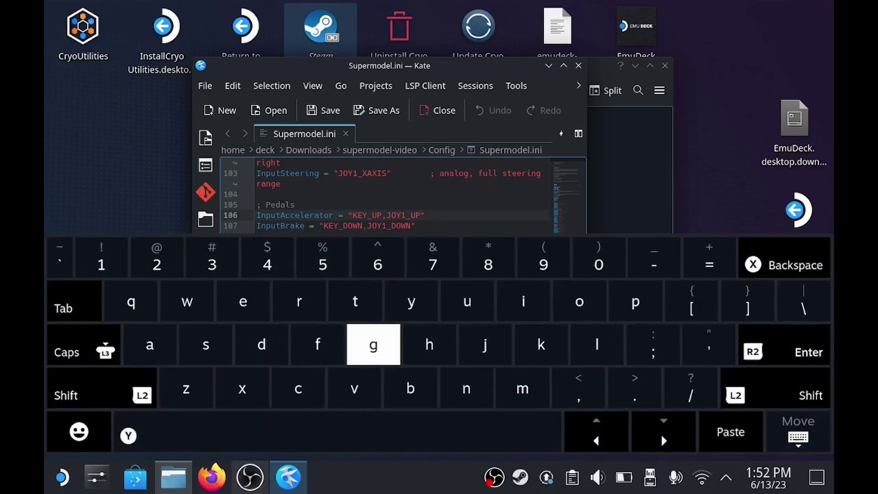
key("BackSpace")
key("BackSpace")
key("BackSpace")
key("BackSpace")
key("BackSpace")
key("BackSpace")
key("BackSpace")
key("BackSpace")
key("BackSpace")
key("BackSpace")
key("BackSpace")
key("BackSpace")
key("BackSpace")
key("BackSpace")
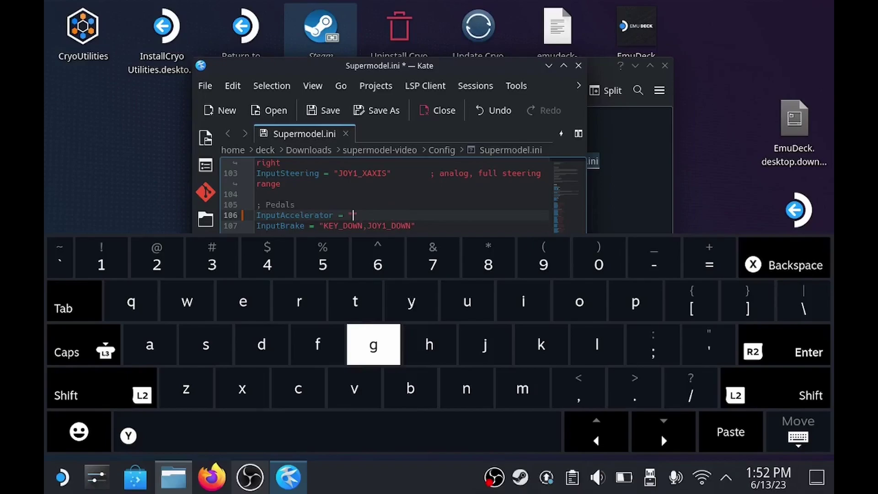
key("Caps_Lock")
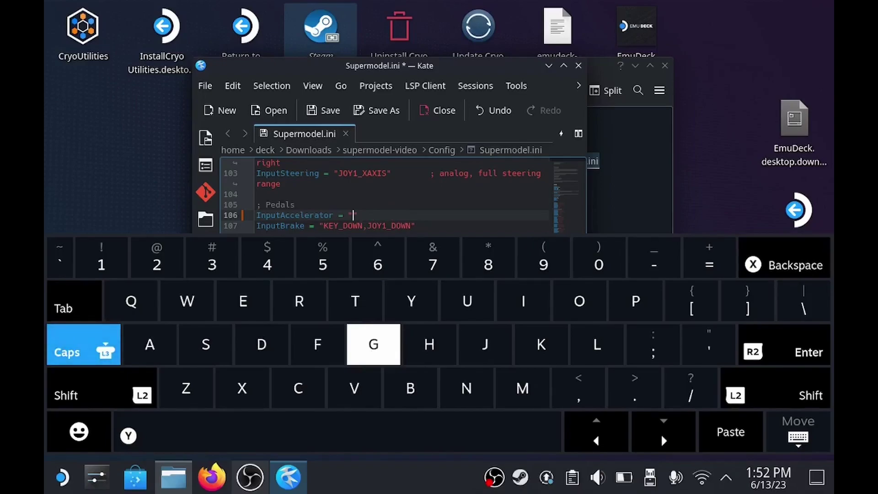
type("JOY")
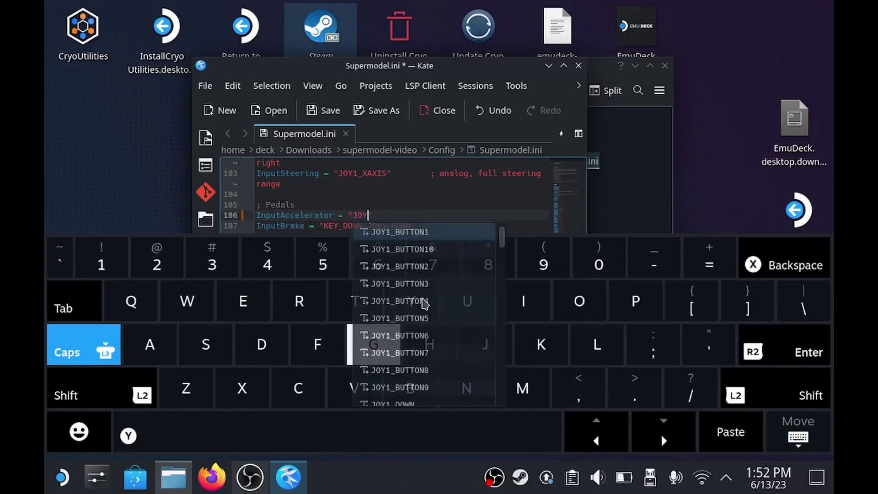
type("1")
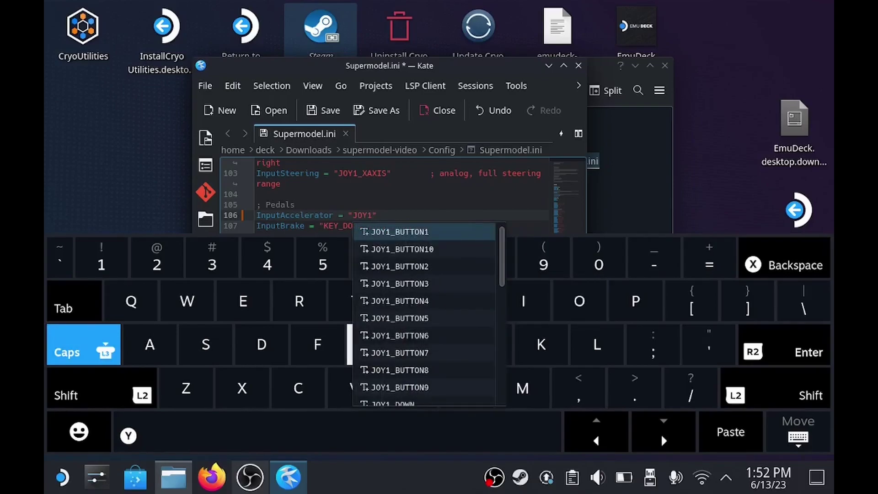
key("shift")
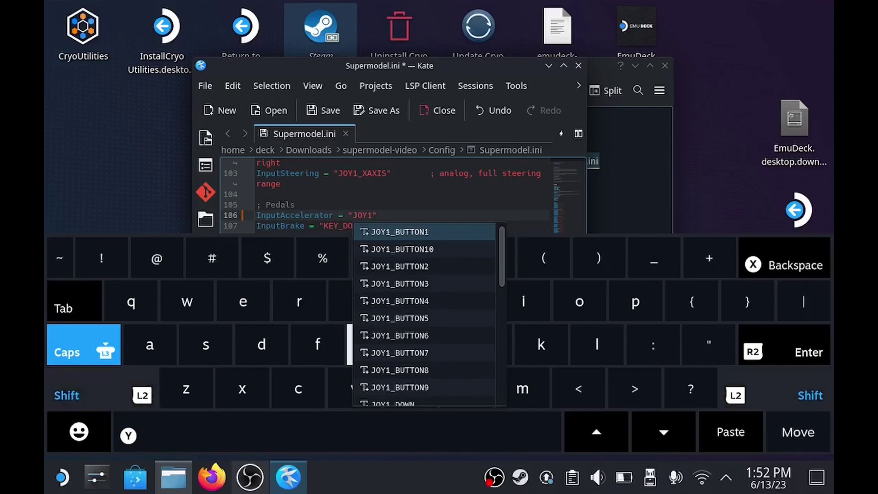
type("_")
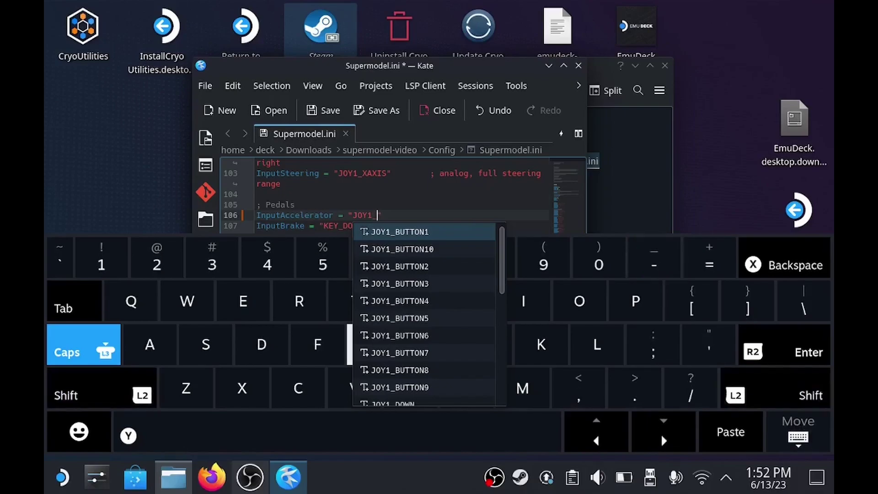
type("AX")
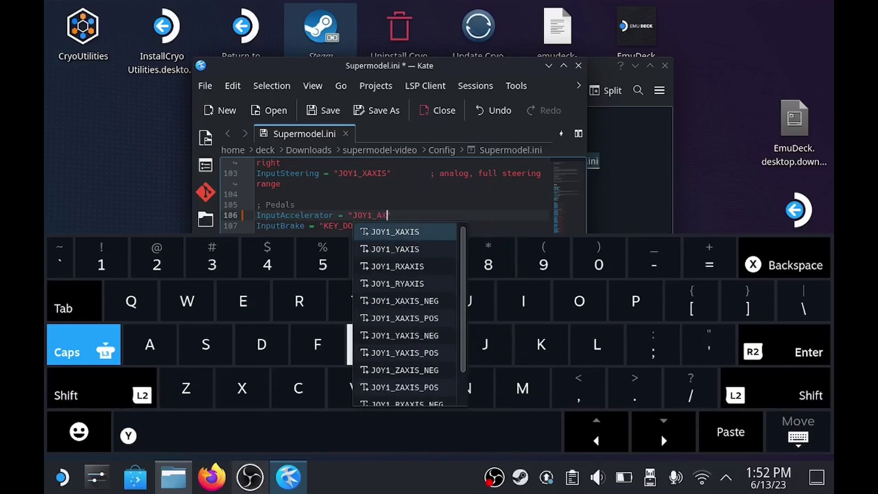
type("IS")
key("Left")
key("Left")
key("Left")
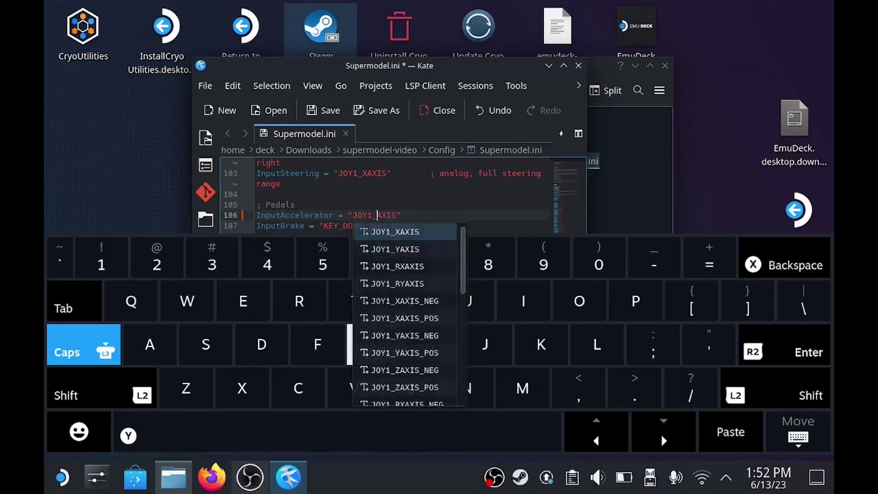
type("Z")
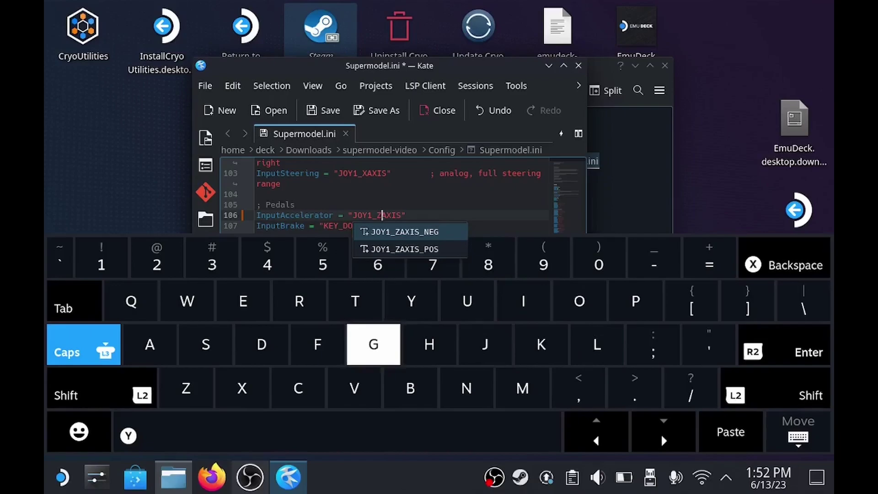
key("Right")
key("Right")
key("Right")
key("Right")
type("--")
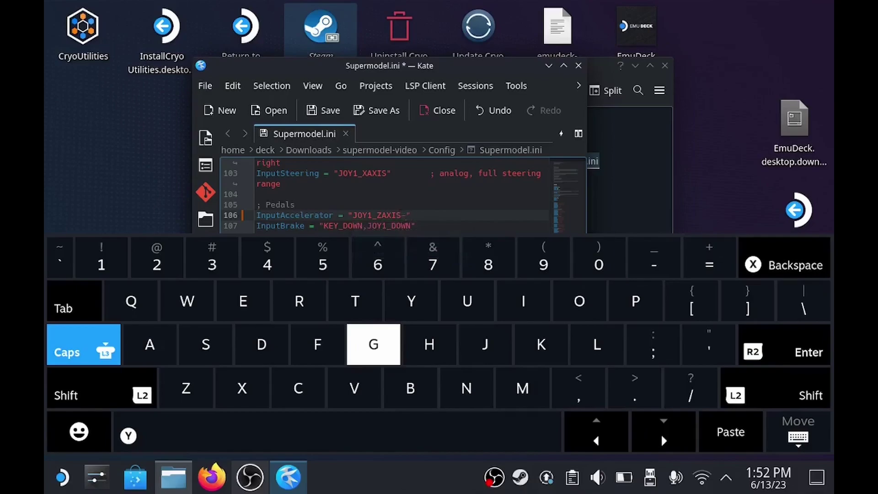
key("BackSpace")
key("shift")
type("_")
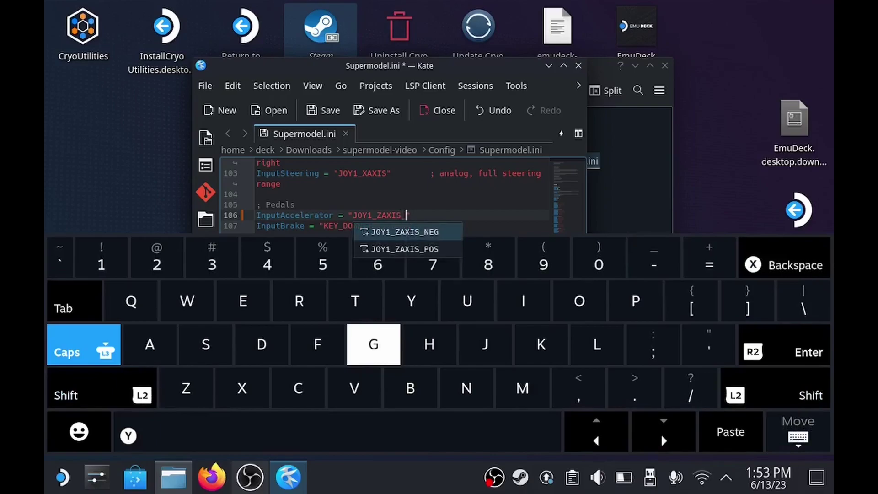
type("NEG")
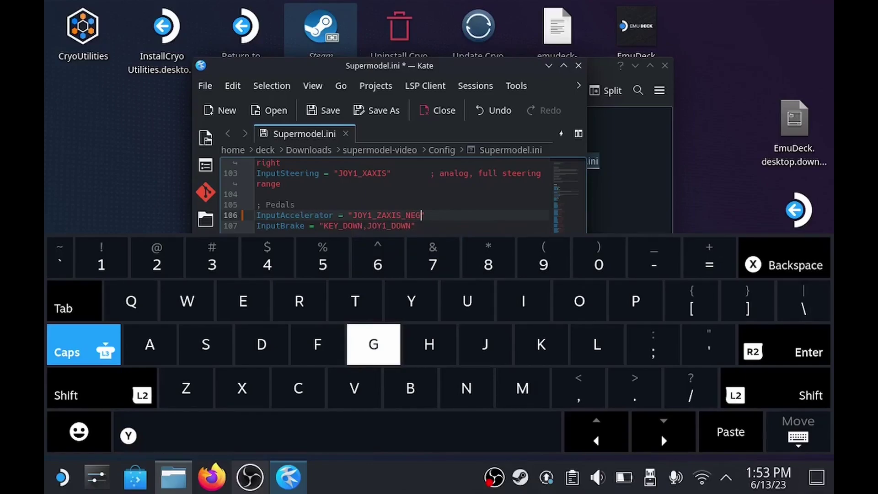
key("shift")
Change InputBrake on line 107 to "JOY1_ZAXIS_POS".
key("Down")
key("Left")
key("BackSpace")
key("BackSpace")
key("BackSpace")
key("BackSpace")
key("BackSpace")
key("BackSpace")
key("BackSpace")
key("BackSpace")
key("BackSpace")
key("BackSpace")
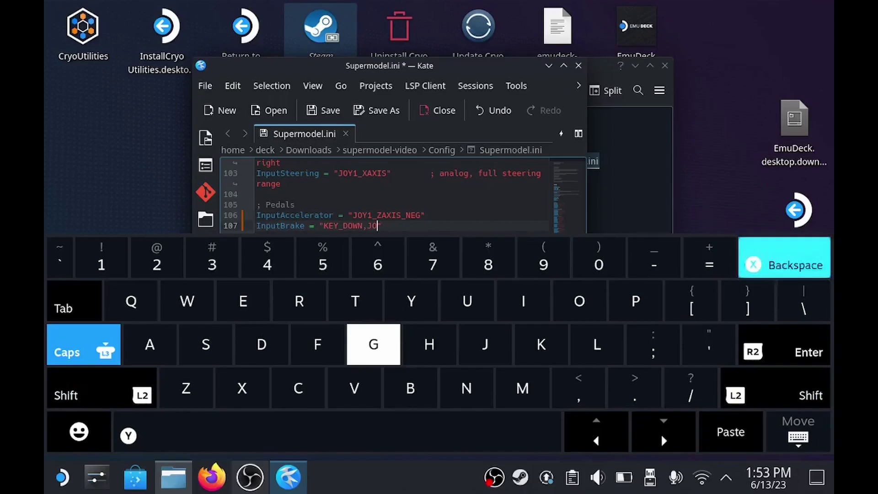
key("BackSpace")
key("BackSpace")
key("BackSpace")
key("BackSpace")
key("BackSpace")
key("BackSpace")
key("BackSpace")
key("BackSpace")
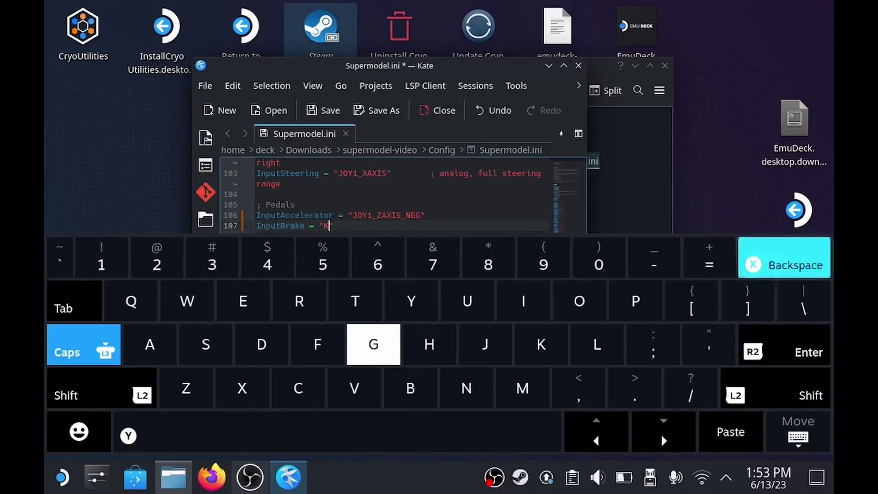
type("JOY")
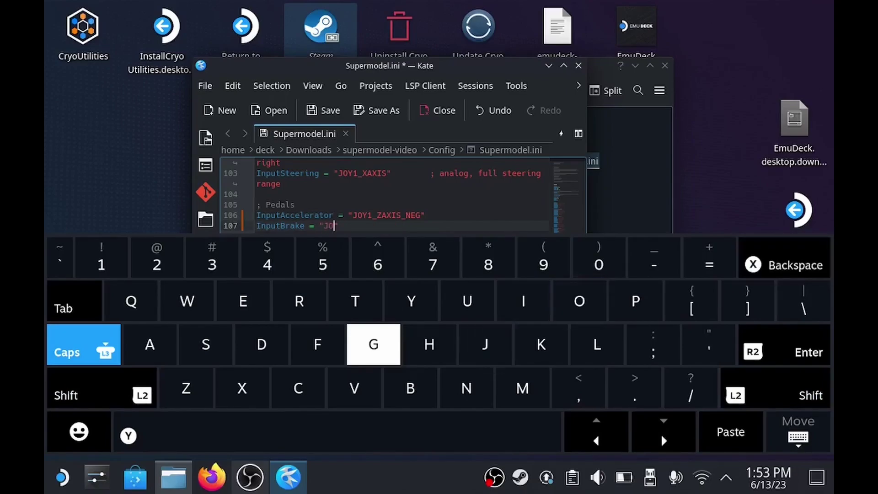
type("1")
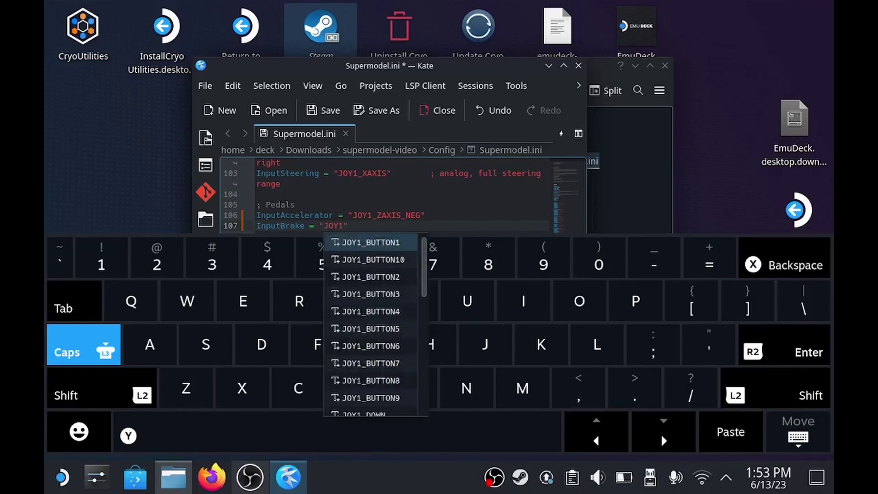
type("_ZAXI")
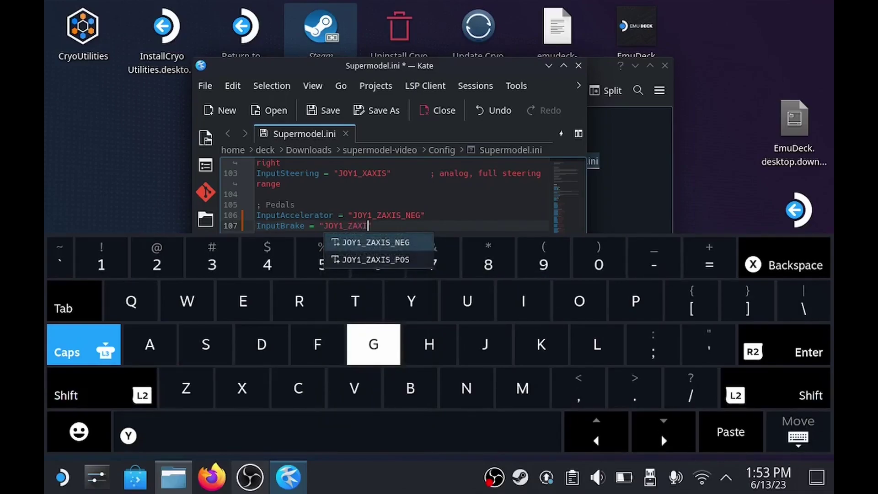
type("S")
key("shift")
type("_PO")
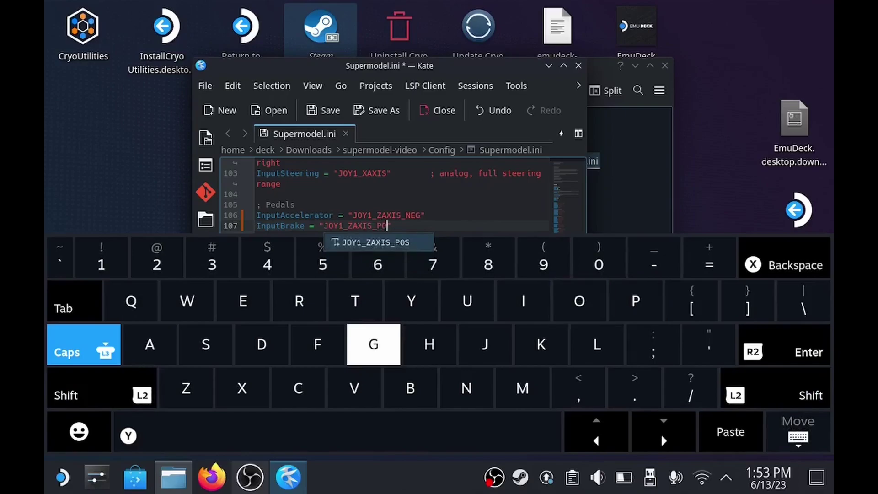
key("Return")
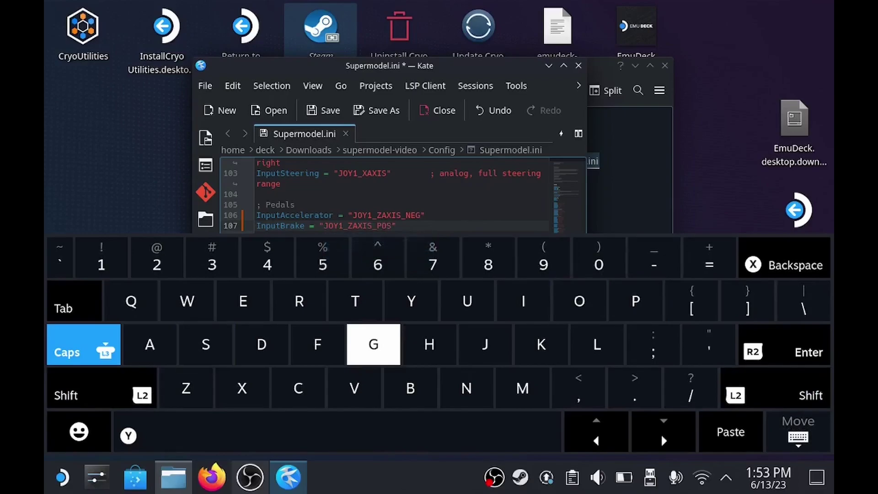
Hide the on-screen keyboard and move the cursor to the end of the SimulateNet line 51.
left_click(807, 441)
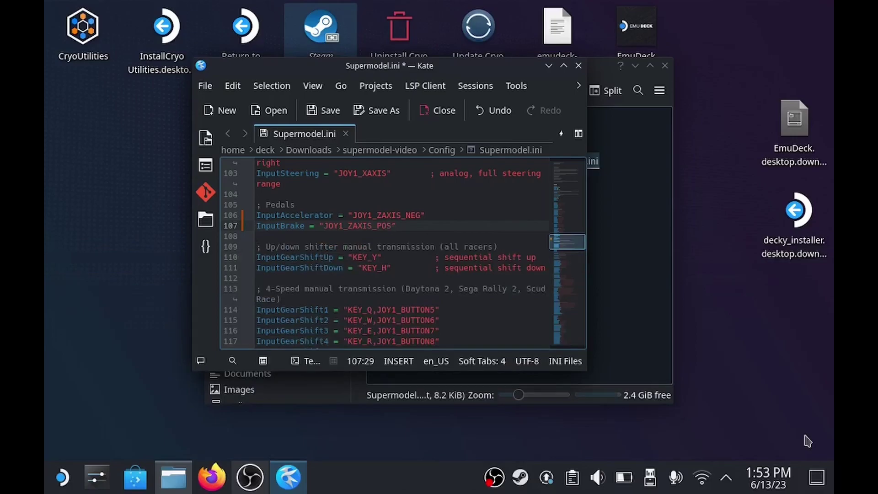
key("Up")
key("Up")
key("Up")
key("Up")
key("Up")
key("Up")
key("Up")
key("Up")
key("Up")
key("Up")
key("Up")
key("Up")
key("Up")
key("Up")
key("Up")
key("Up")
key("Up")
key("Up")
key("Up")
key("Up")
key("Up")
key("Up")
key("Up")
key("Up")
key("Up")
key("Up")
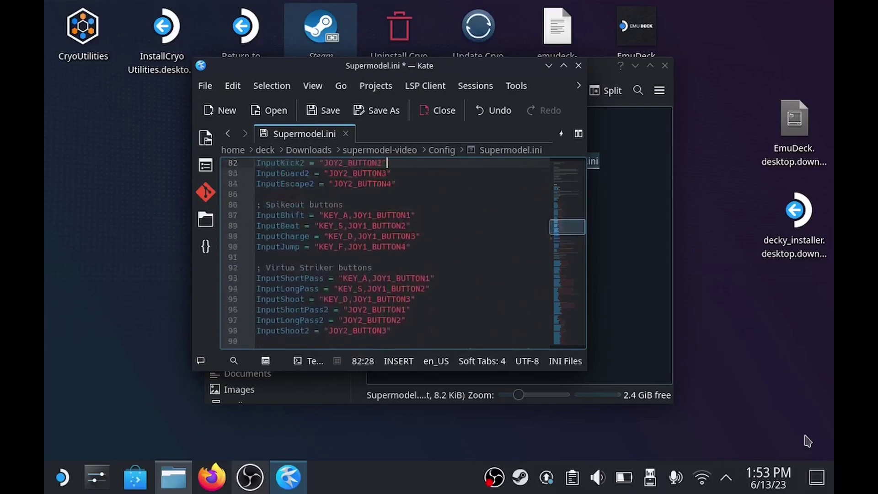
key("Up")
key("Up")
key("Up")
key("Up")
key("Up")
key("Up")
key("Up")
key("Up")
key("Up")
key("Up")
key("Up")
key("Up")
key("Up")
key("Up")
key("Up")
key("Up")
key("Up")
key("Up")
key("Up")
key("Up")
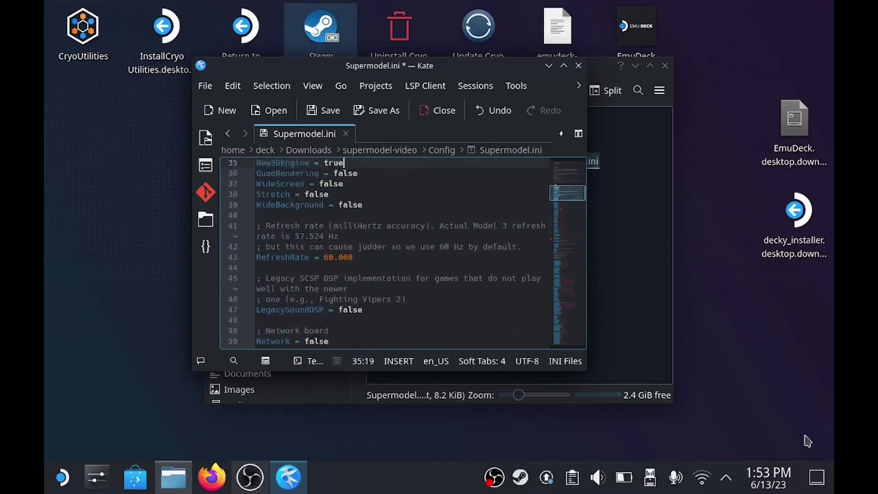
key("Down")
key("Down")
key("Down")
key("Down")
key("Down")
key("Down")
key("Down")
key("Down")
key("Down")
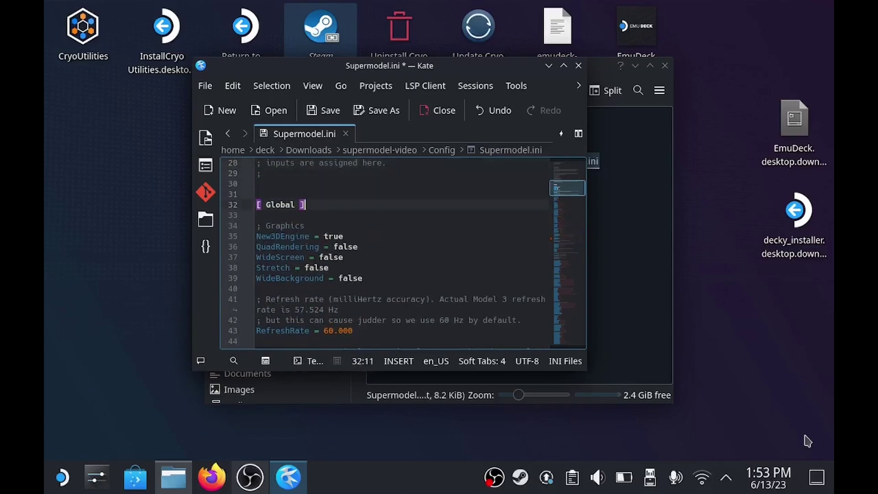
key("Down")
key("Down")
key("Down")
key("Down")
key("Down")
key("Down")
key("Down")
key("Down")
key("Down")
key("Down")
key("Down")
key("Down")
key("Down")
key("Down")
key("Down")
key("Down")
key("Down")
key("Down")
key("Down")
key("Down")
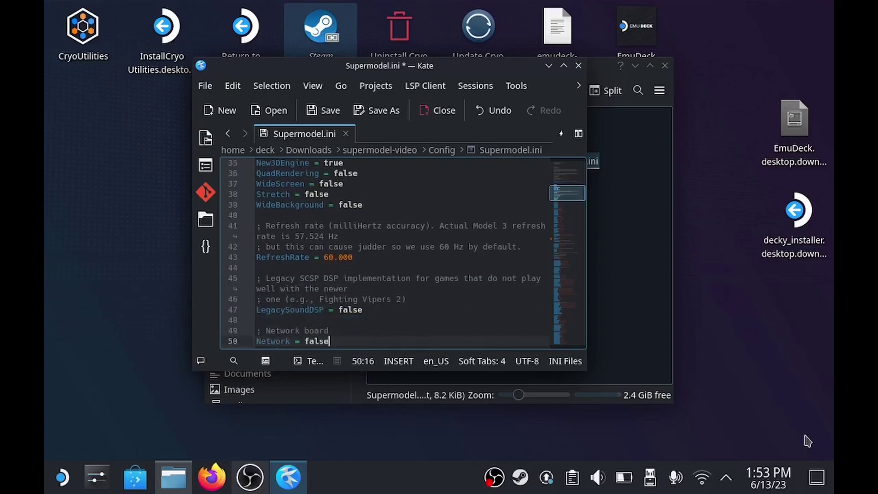
key("Down")
key("Down")
key("Down")
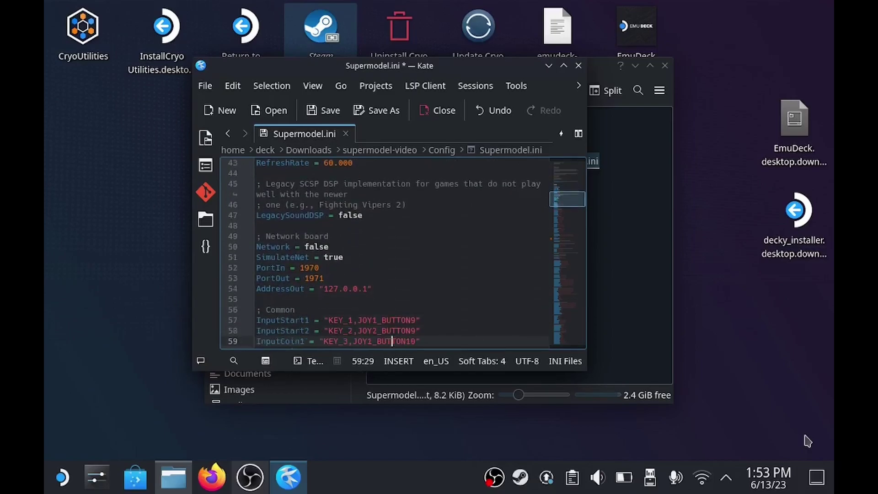
type("InputCoin2 = \"KEY_4,JOY2_BUTTON10\" InputServiceA = \"KEY_5\"")
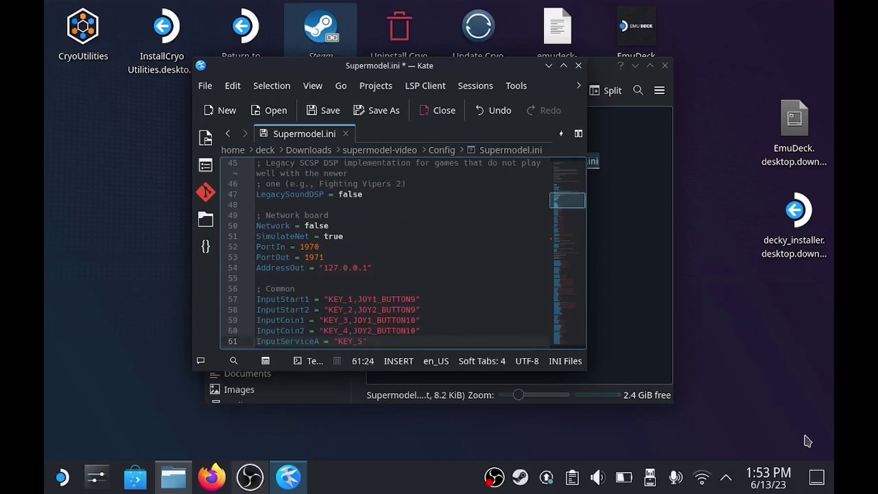
key("Up")
key("Up")
key("Up")
key("Up")
key("Up")
key("Up")
key("Up")
key("Up")
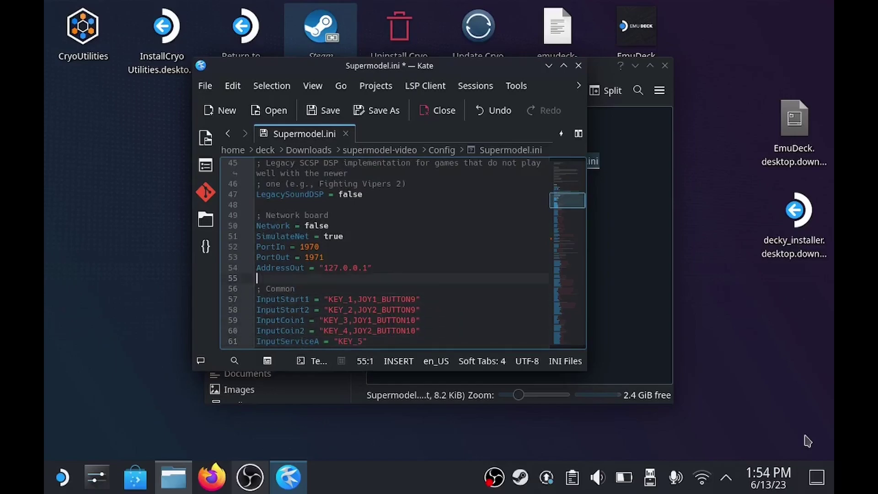
key("Up")
key("Up")
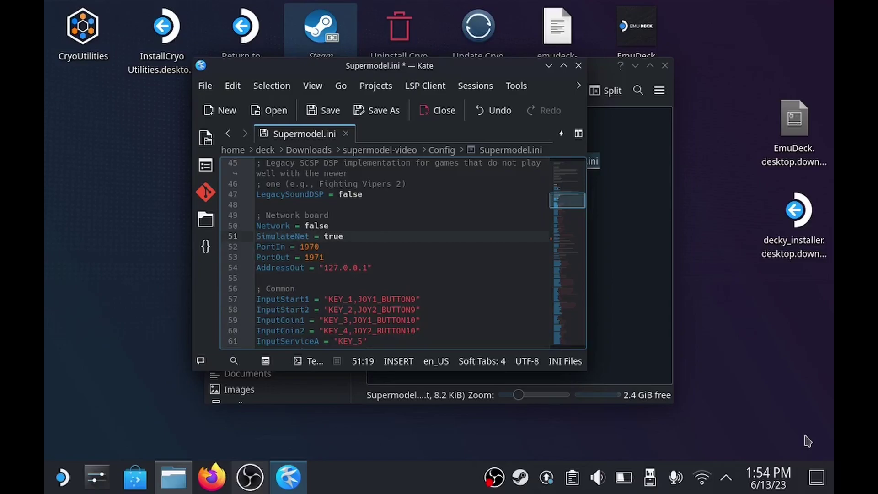
key("super+x")
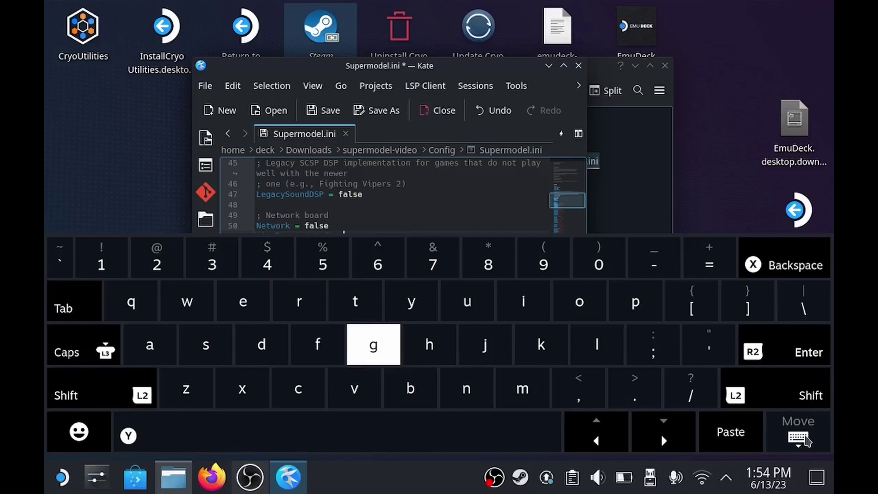
Change SimulateNet from true to false, save Supermodel.ini, and close Kate.
key("BackSpace")
key("BackSpace")
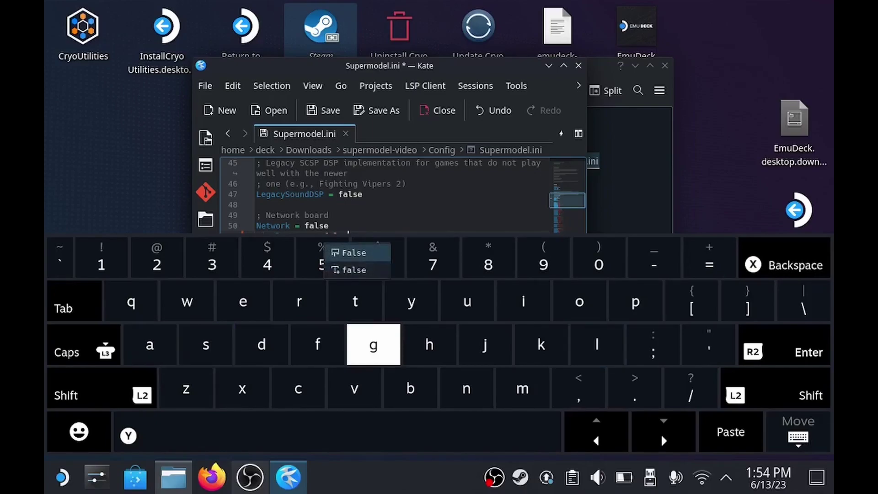
left_click(807, 435)
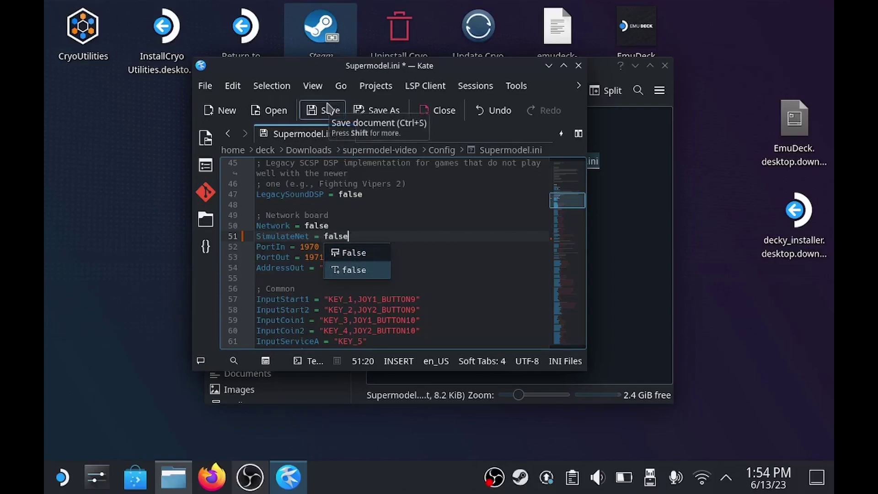
left_click(328, 108)
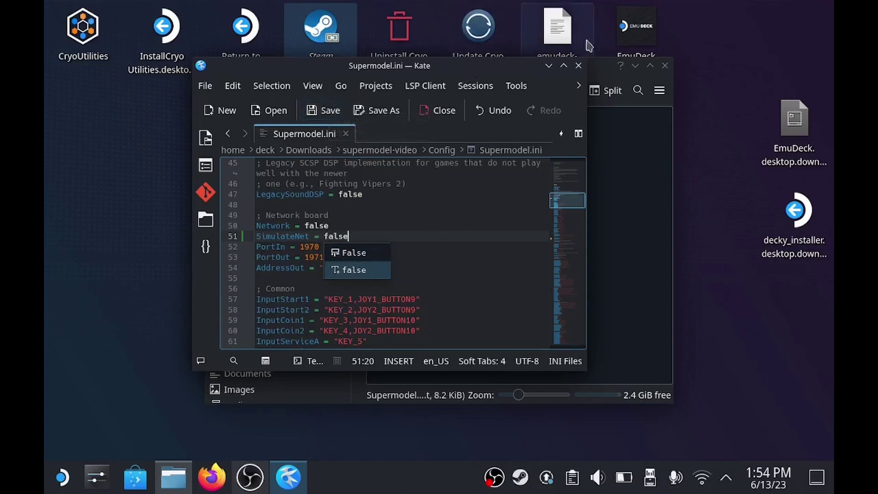
left_click(578, 66)
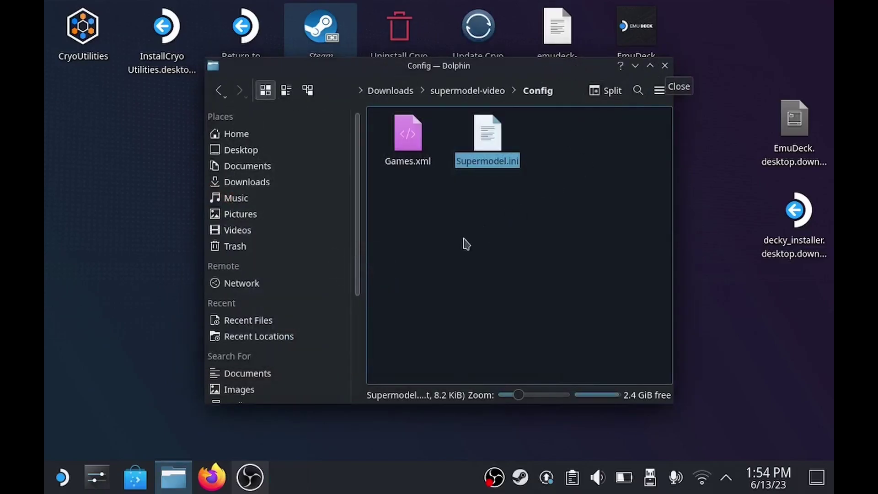
Launch Steam and open the ADD A GAME menu in the Library.
left_click(329, 24)
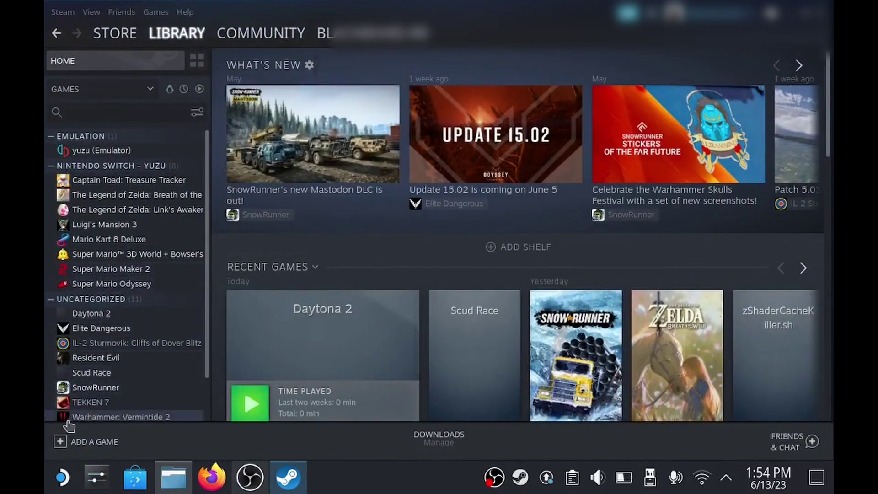
left_click(65, 446)
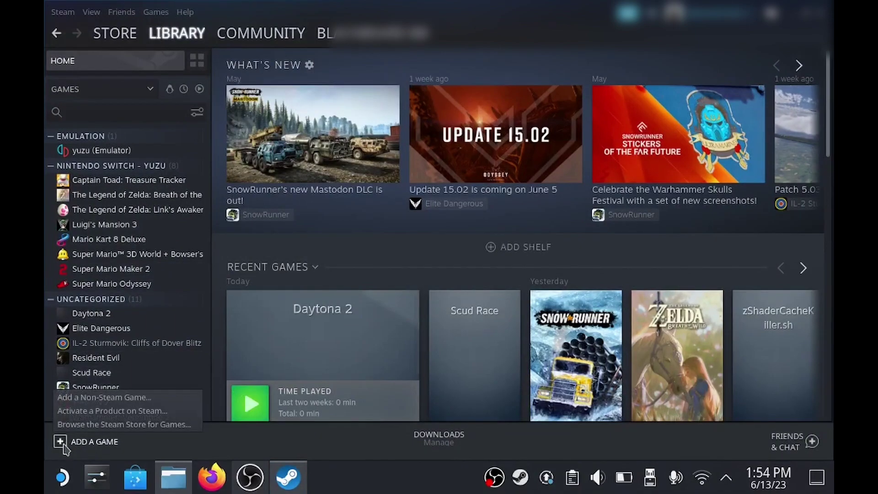
Start adding a non-Steam game and browse to /home/deck/Downloads/supermodel-video.
left_click(87, 398)
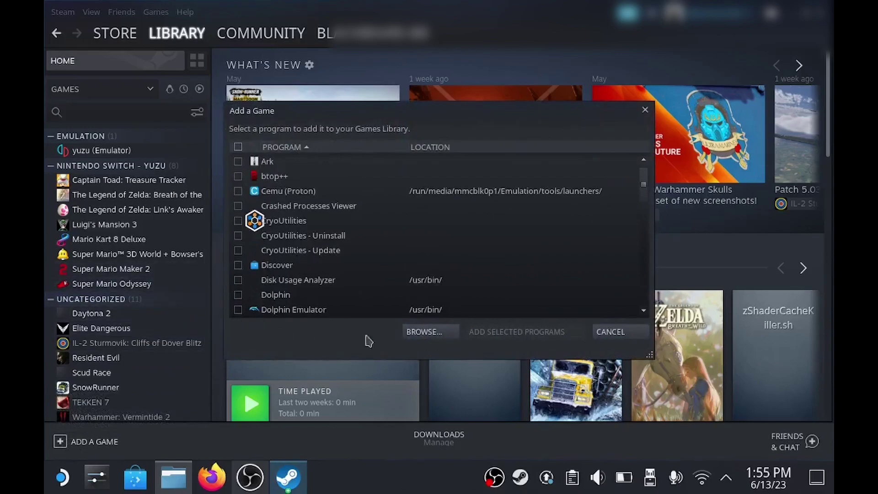
left_click(437, 336)
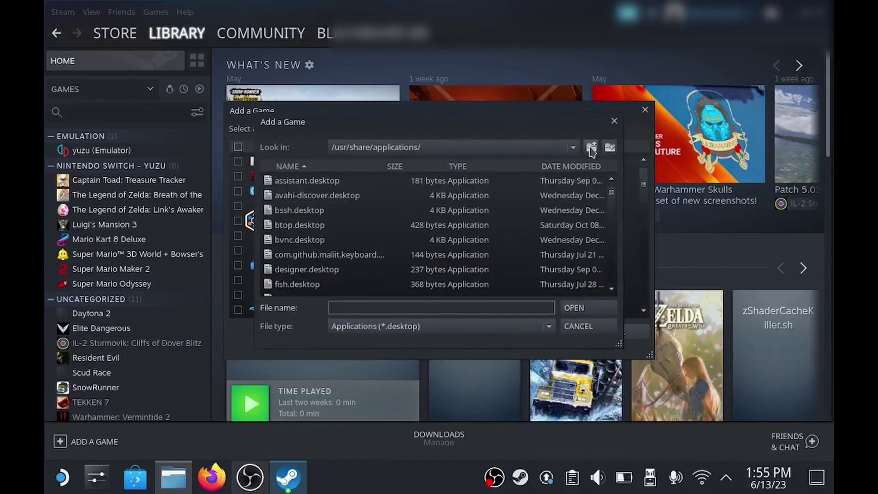
left_click(592, 148)
left_click(591, 148)
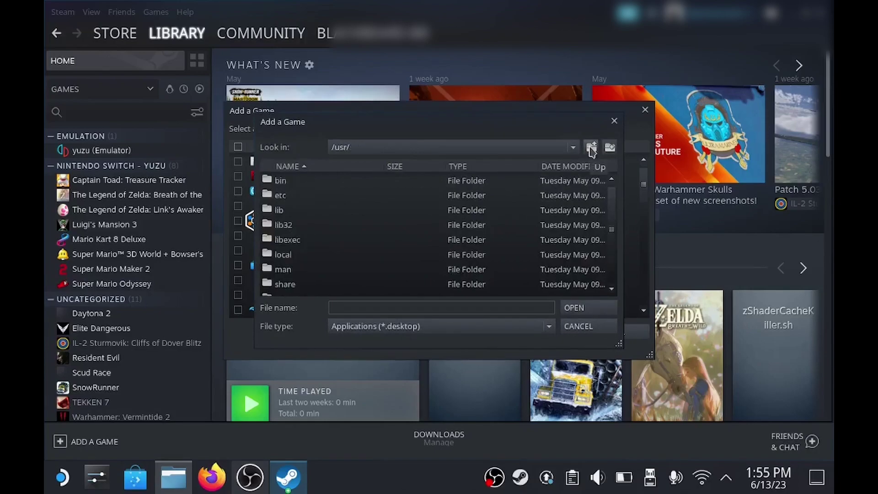
left_click(591, 148)
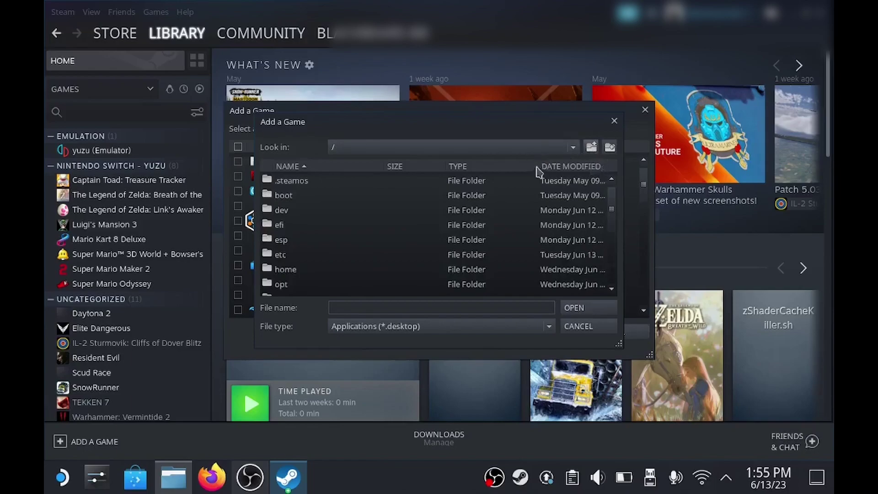
double_click(285, 272)
left_click(285, 196)
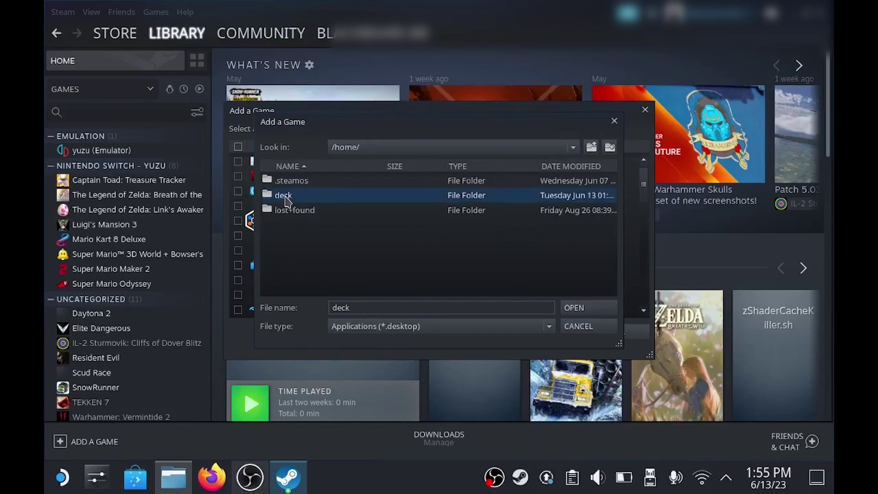
double_click(285, 197)
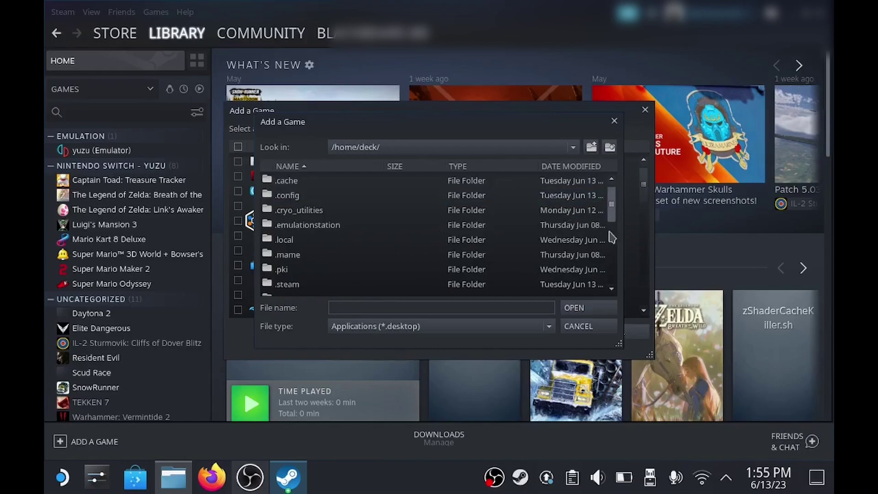
left_click(612, 250)
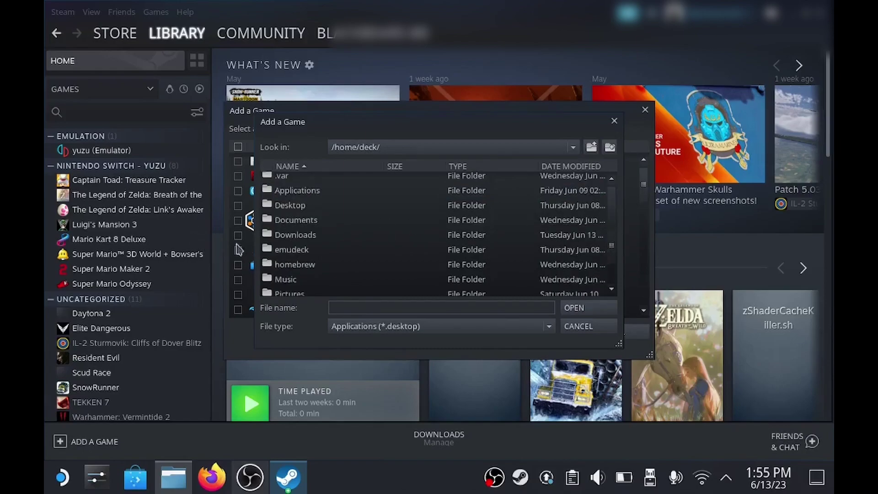
left_click(298, 240)
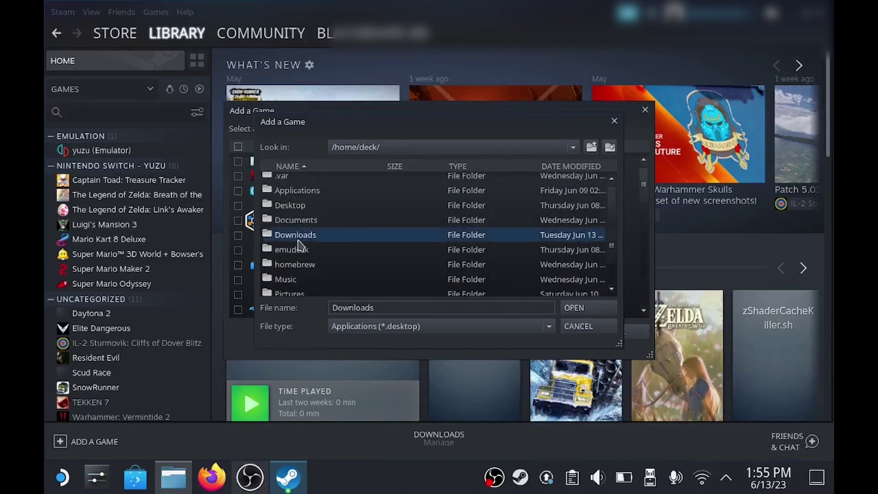
double_click(298, 245)
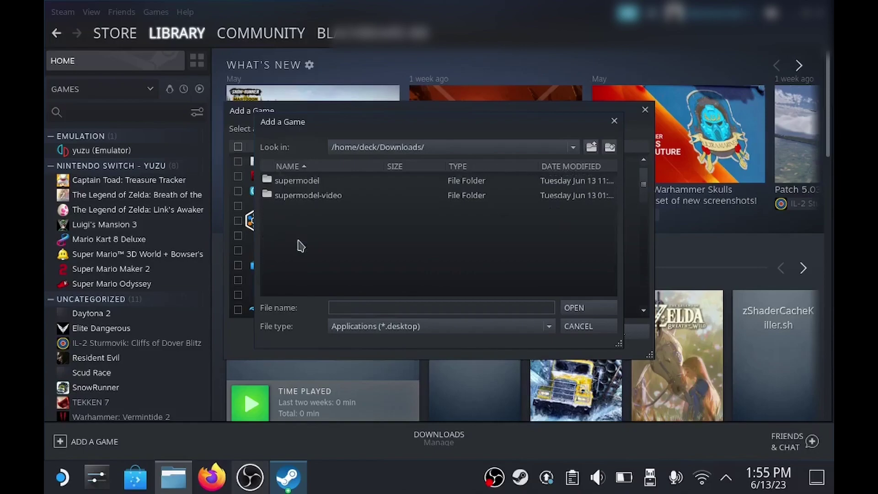
double_click(309, 195)
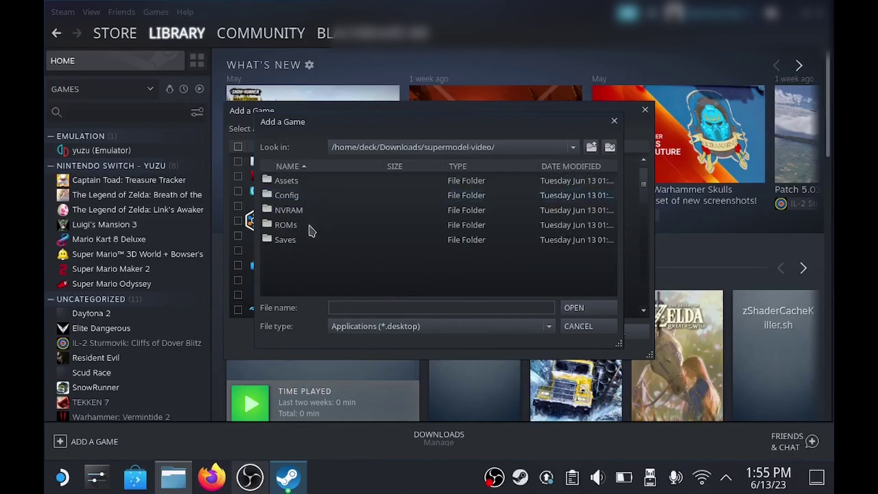
Set the file type filter to All Files and choose Supermodel.exe.
left_click(359, 326)
left_click(364, 343)
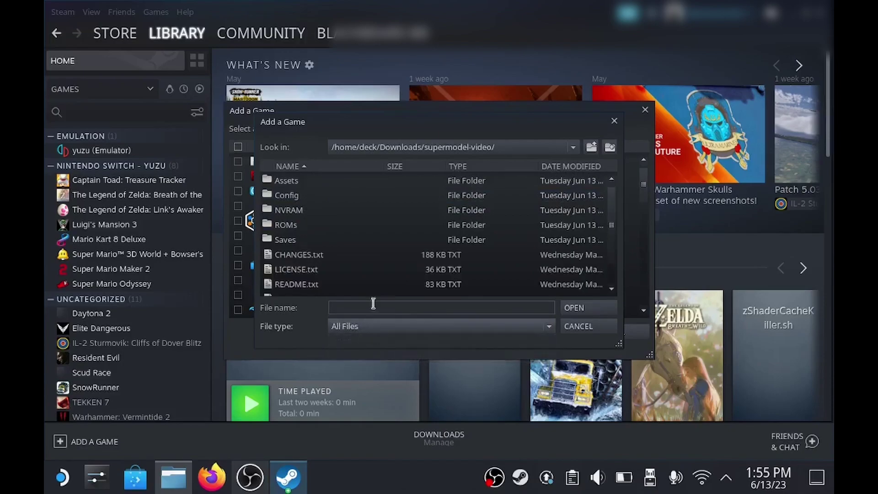
scroll(615, 283, "down", 2)
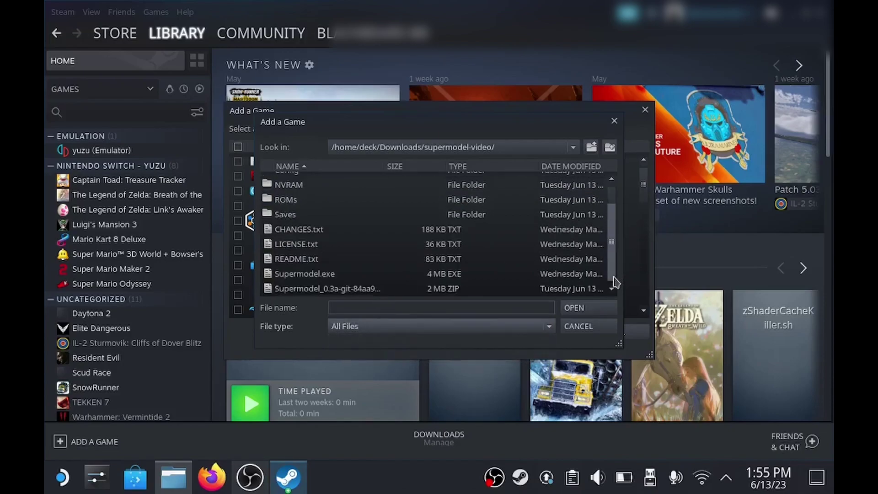
double_click(318, 274)
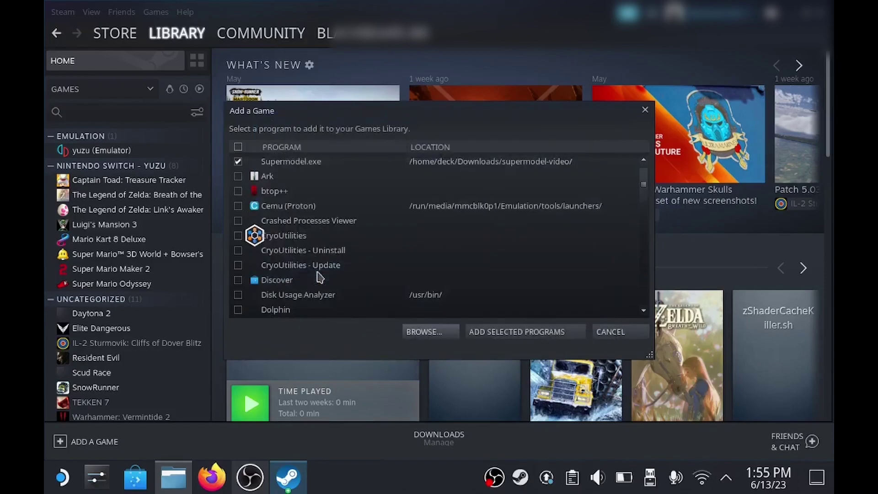
Add Supermodel.exe to the Steam library, then copy daytona2.zip's full path from Dolphin's ROMs folder.
left_click(522, 333)
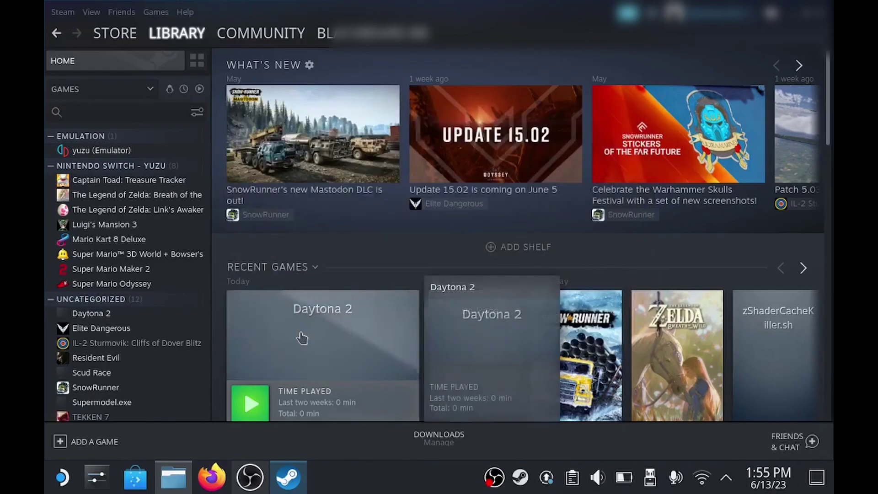
left_click(173, 476)
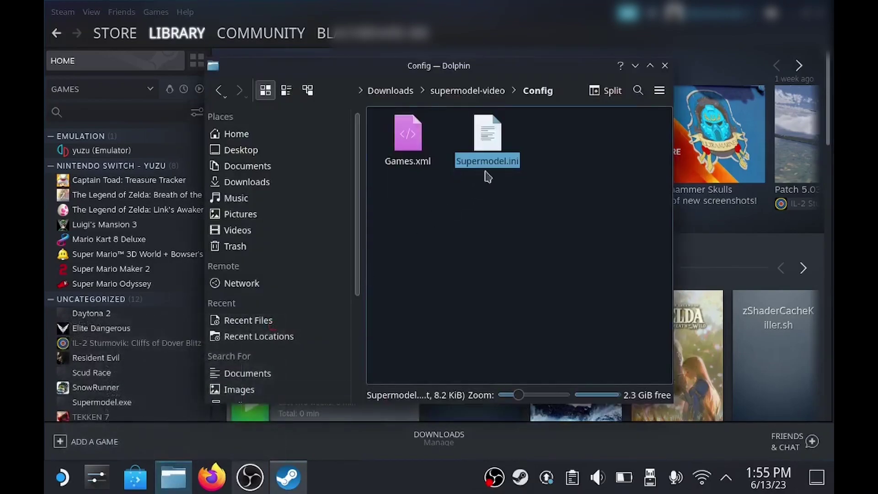
left_click(461, 91)
left_click(429, 201)
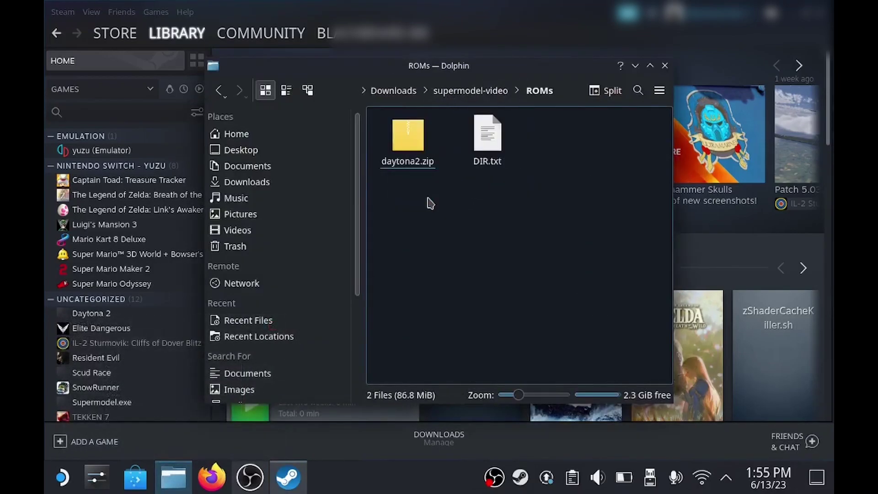
right_click(414, 141)
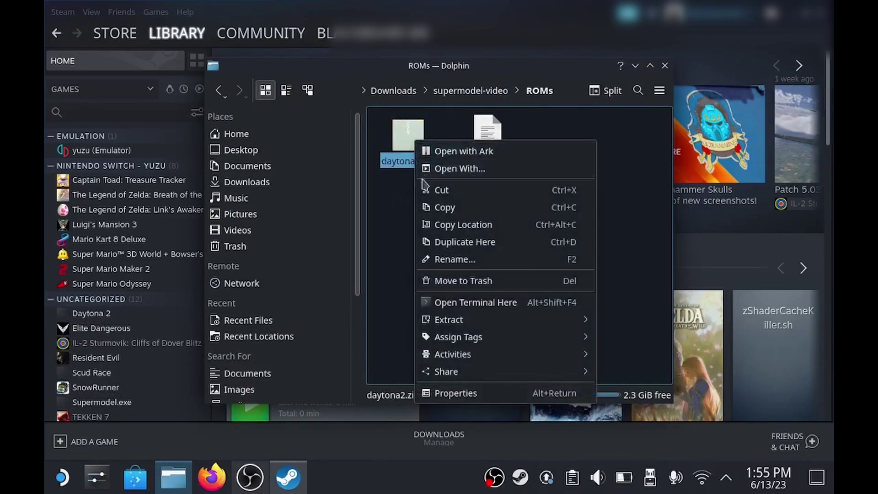
left_click(455, 224)
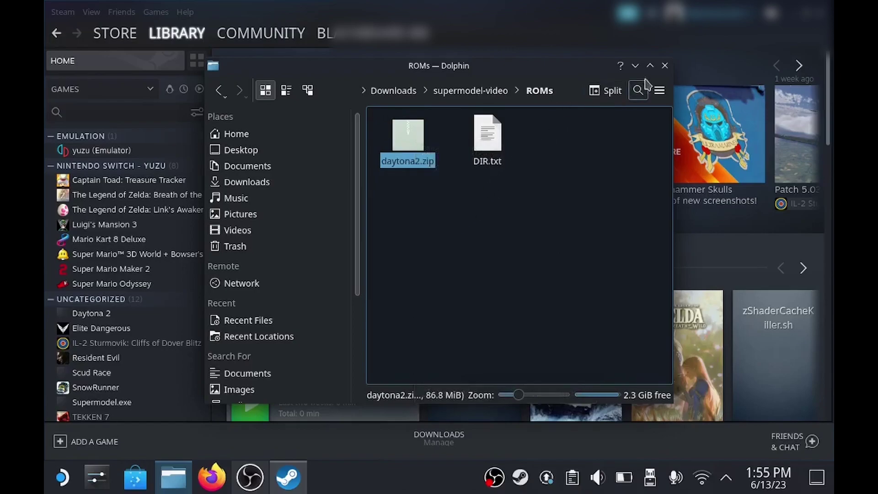
left_click(635, 69)
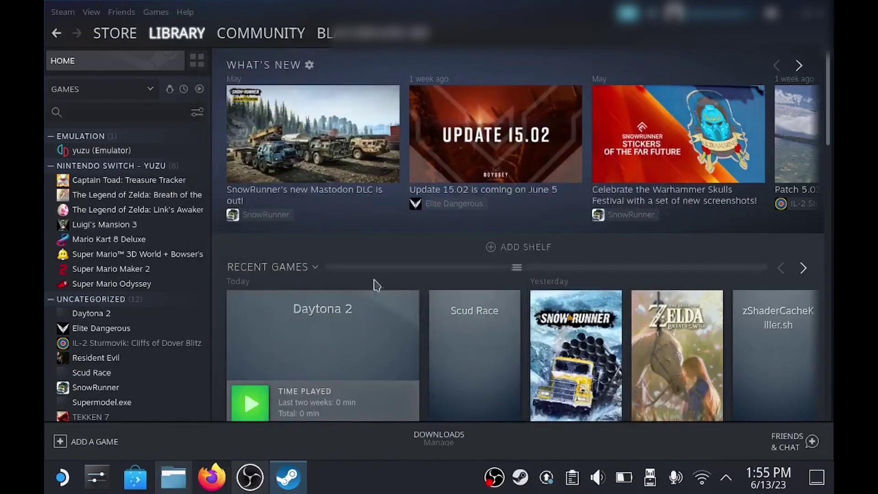
Paste the daytona2.zip path into Supermodel.exe's Launch Options in its Steam properties.
right_click(135, 403)
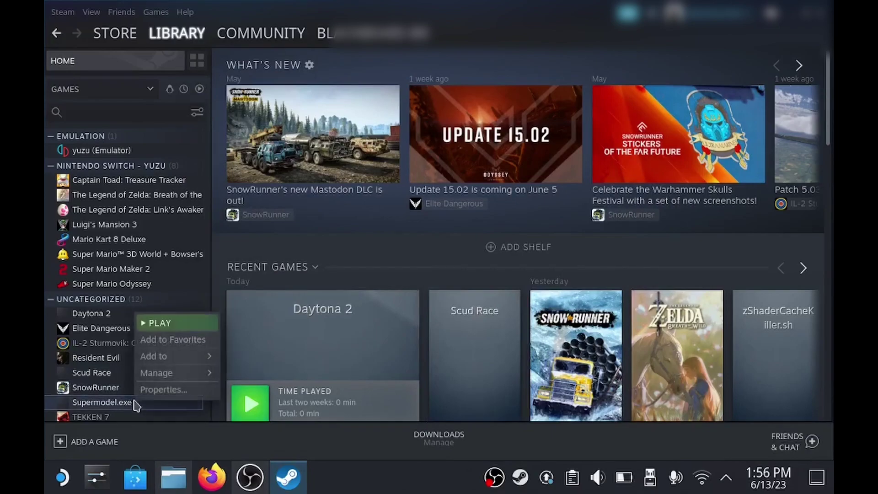
left_click(164, 391)
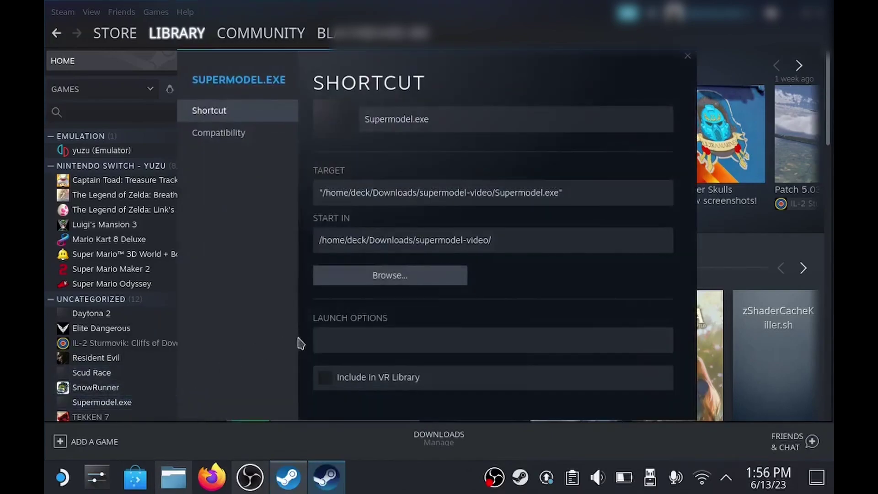
right_click(364, 340)
left_click(382, 351)
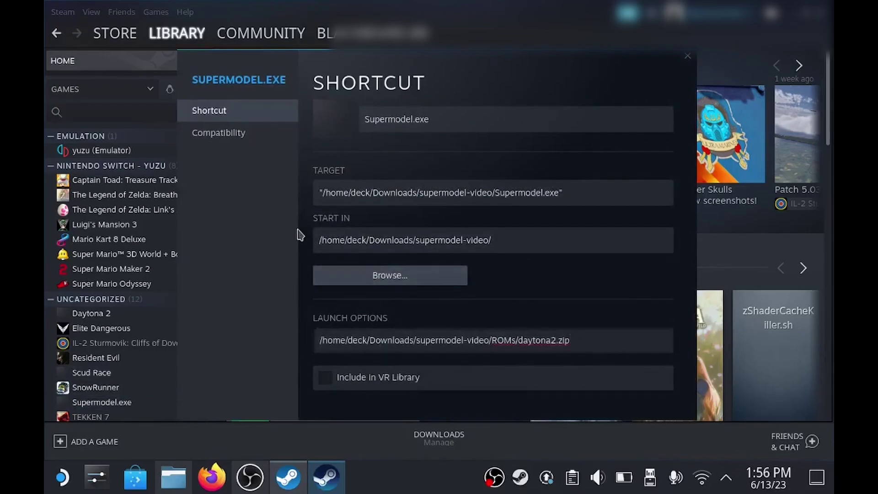
Force Proton Experimental as Supermodel.exe's compatibility tool and close the properties.
left_click(261, 139)
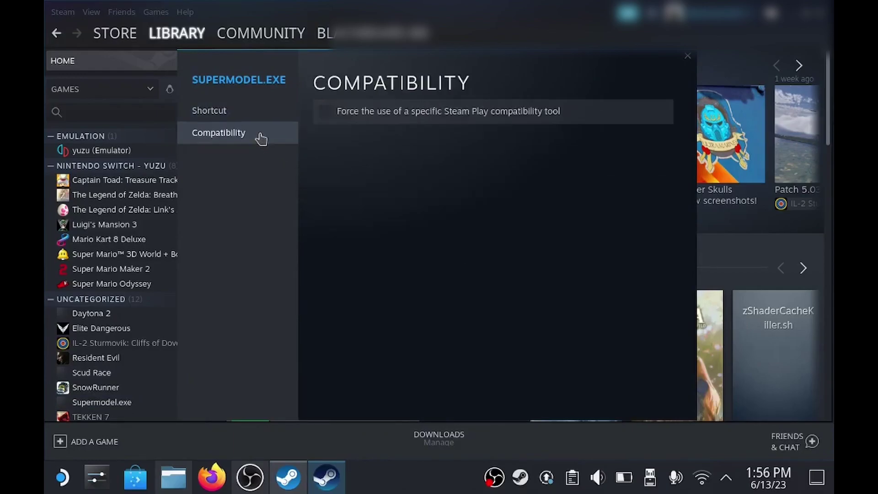
left_click(332, 118)
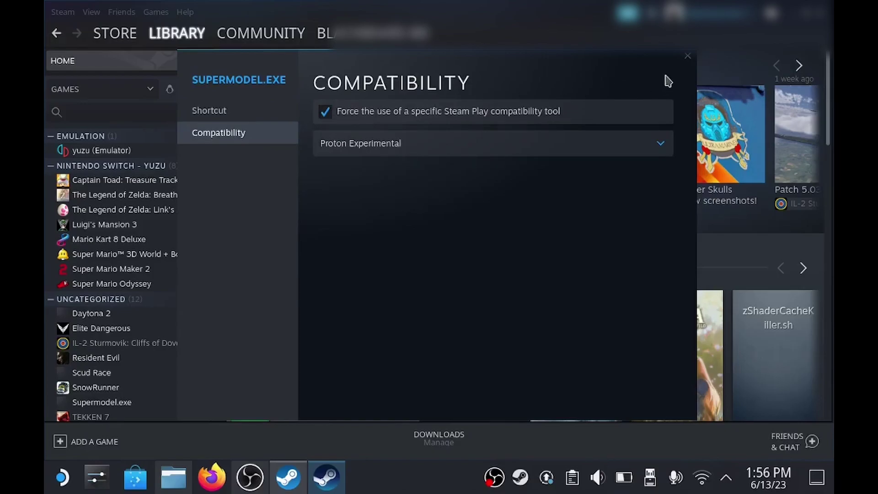
left_click(688, 57)
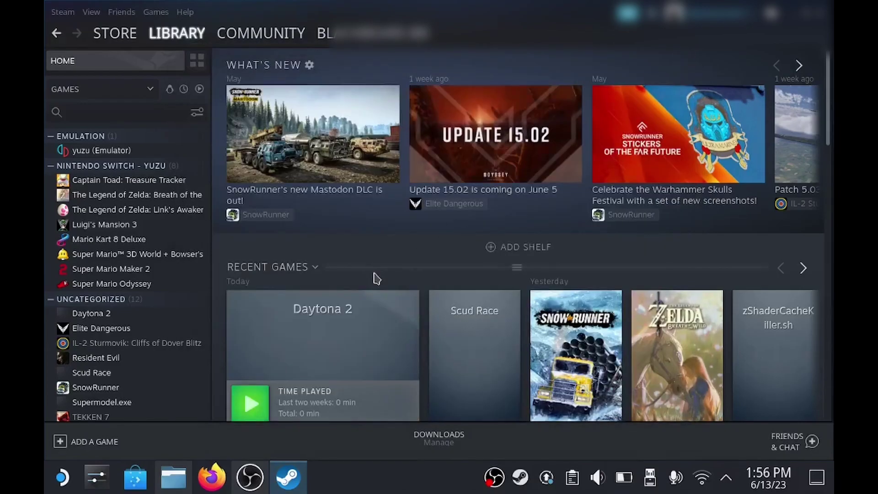
Reopen Supermodel.exe's Steam properties to review them, then close them.
right_click(122, 405)
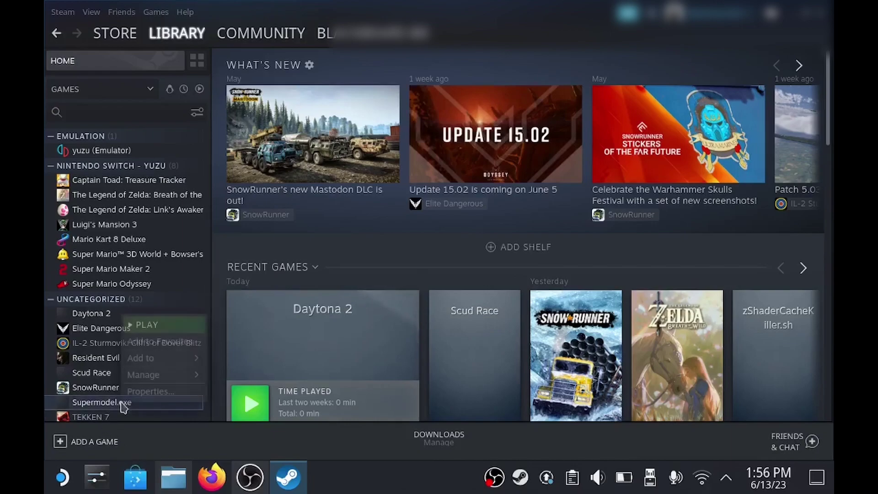
left_click(149, 392)
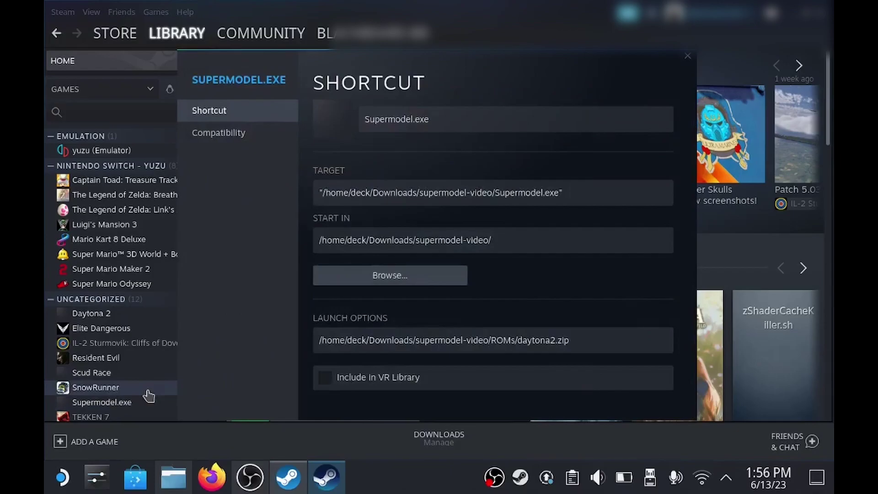
left_click(686, 61)
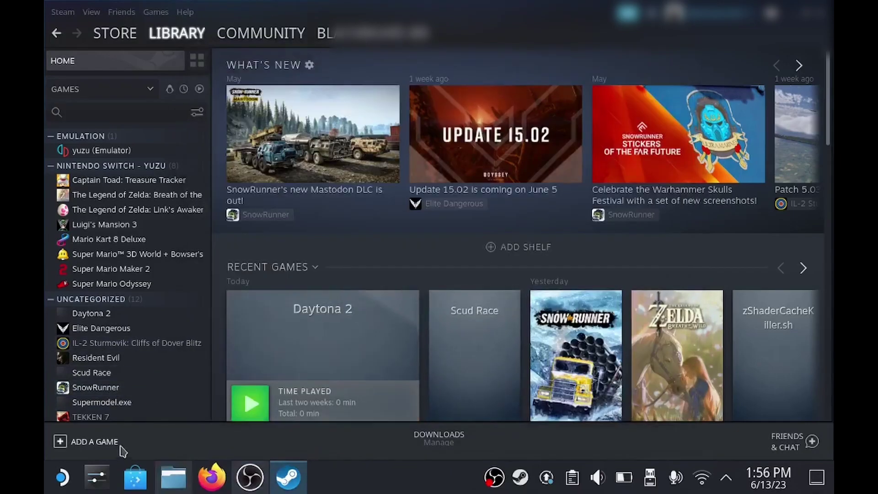
Map Supermodel.exe's back grips: L4 to Escape, L5 to X, R4 to 6, R5 to 5.
right_click(130, 404)
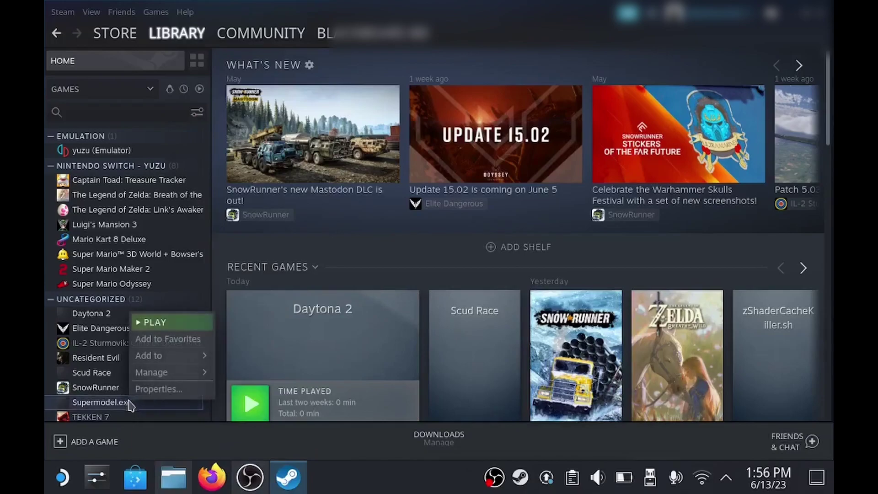
mouse_move(167, 372)
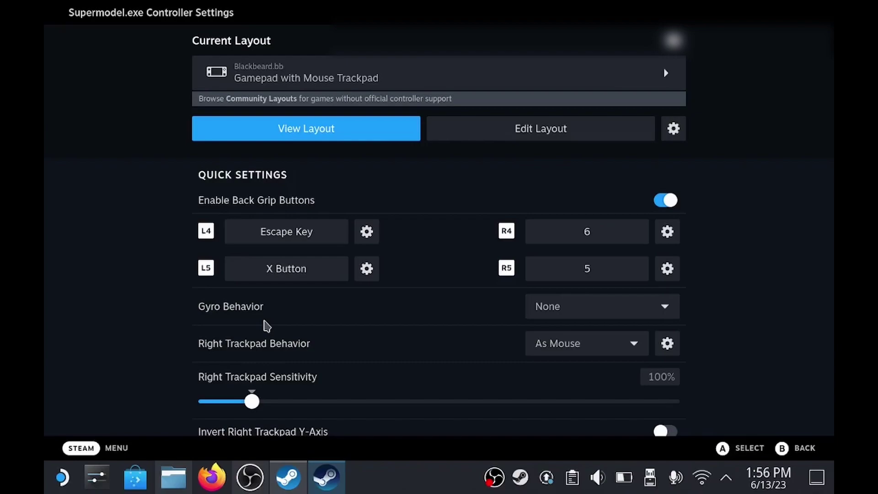
key("Down")
key("Down")
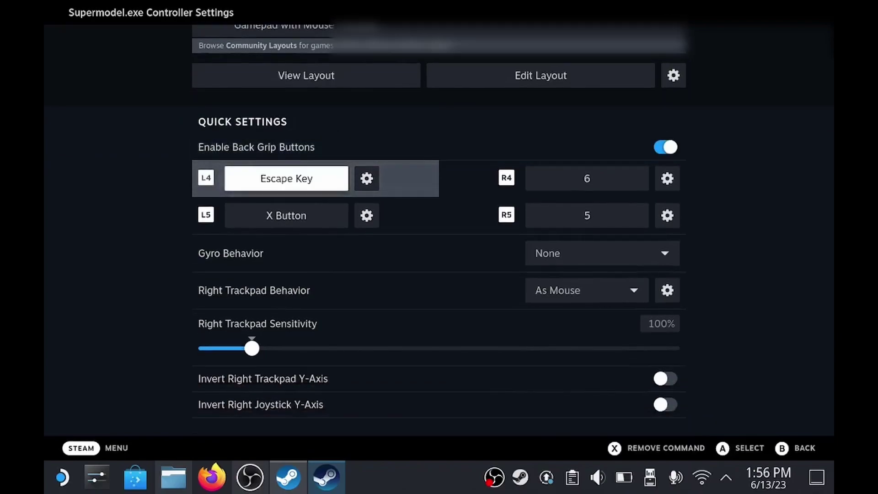
key("Right")
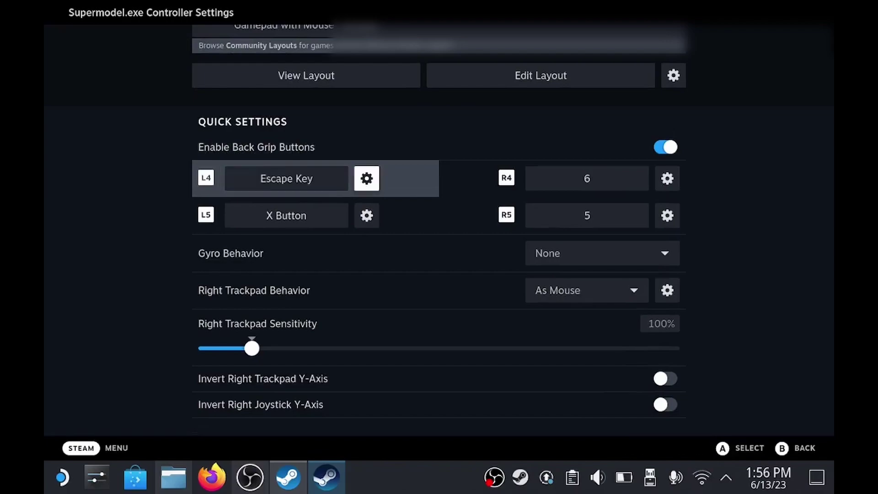
key("Right")
key("Down")
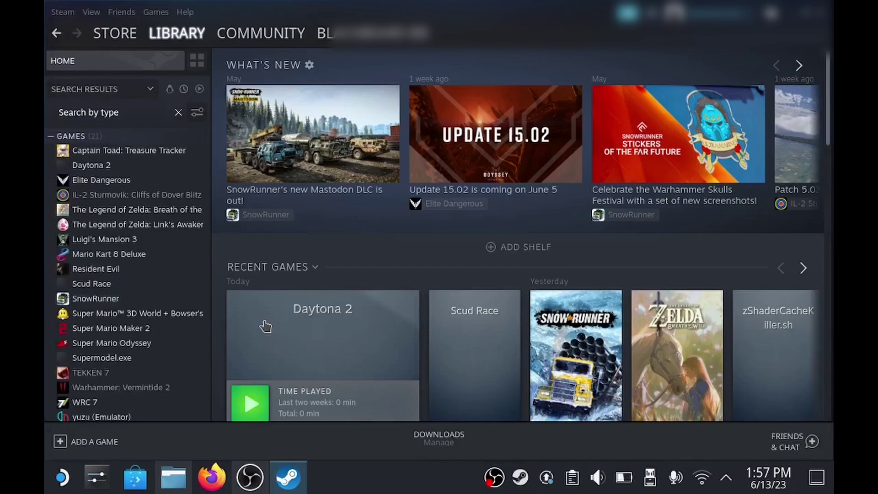
Select Supermodel.exe in the library and play it to boot Daytona USA 2.
left_click(121, 359)
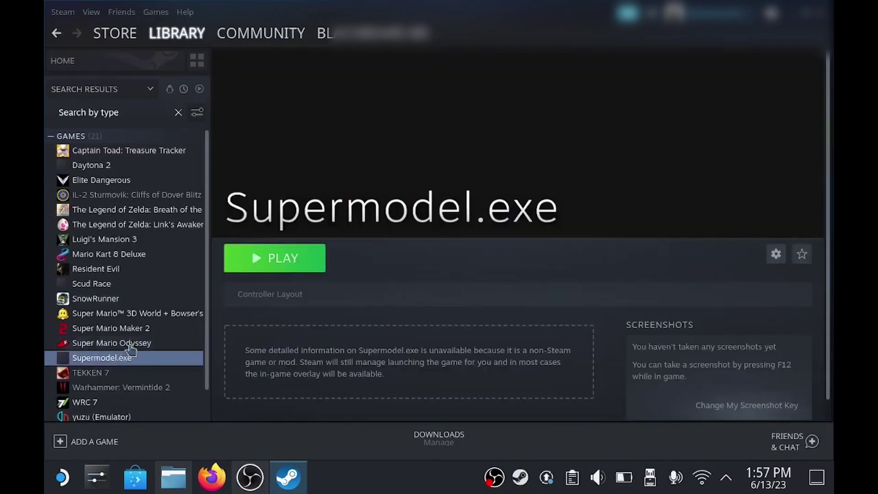
left_click(281, 269)
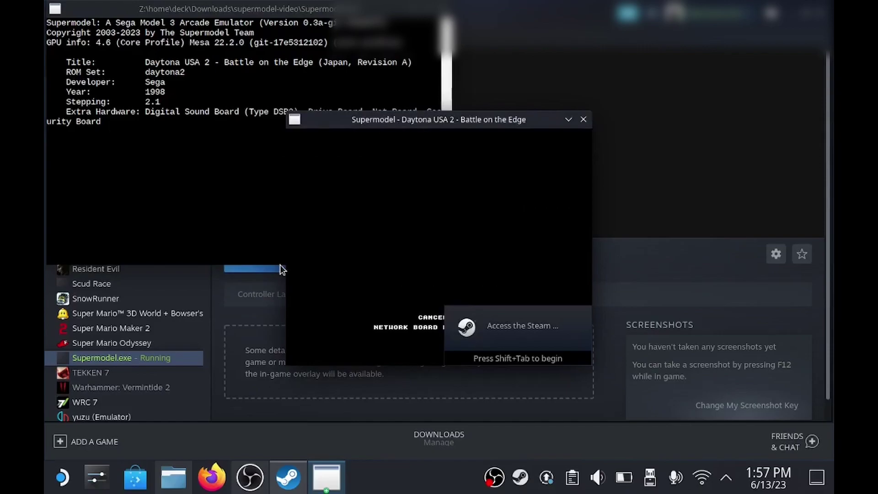
In Daytona USA 2's test menu, set Game Assignments LINK ID to SINGLE and exit test mode.
key("6")
key("5")
key("5")
key("5")
key("5")
key("5")
key("5")
key("5")
key("6")
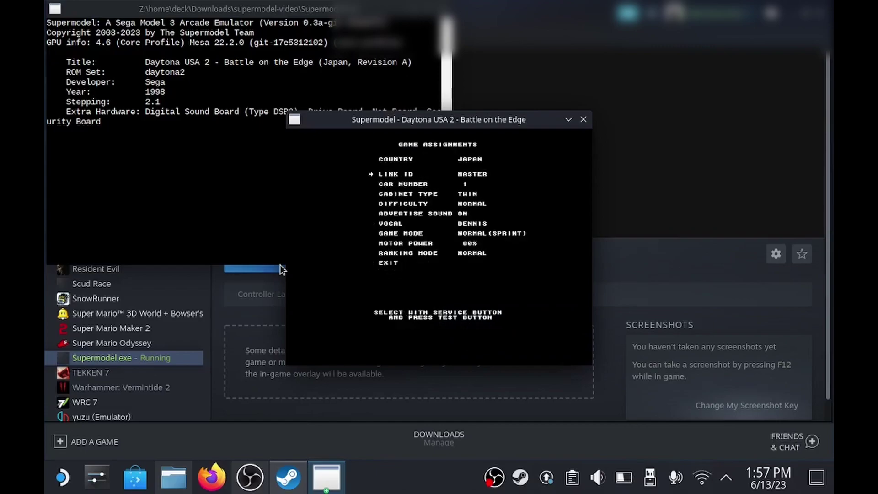
key("6")
key("6")
key("6")
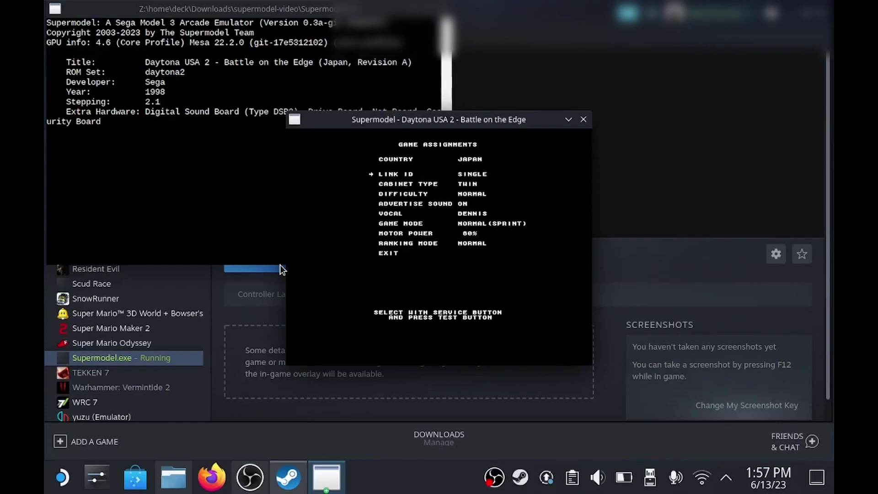
key("5")
key("5")
key("5")
key("5")
key("5")
key("5")
key("5")
key("6")
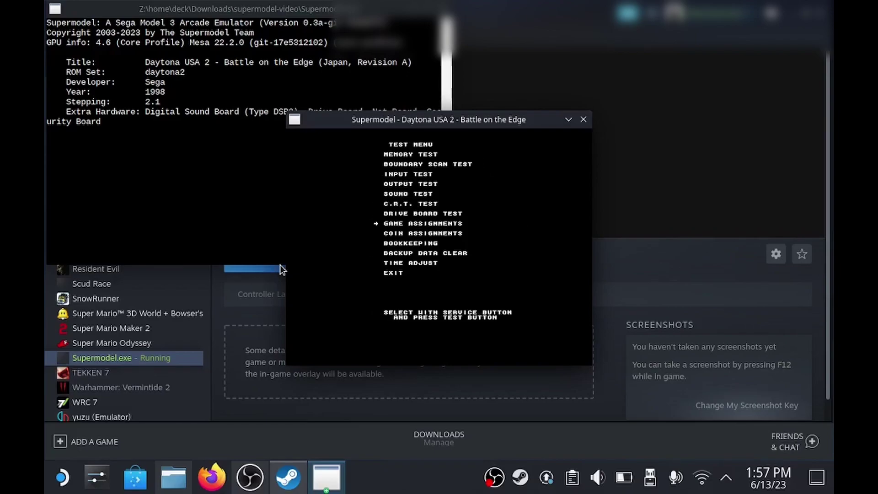
key("5")
key("5")
key("5")
key("5")
key("5")
key("6")
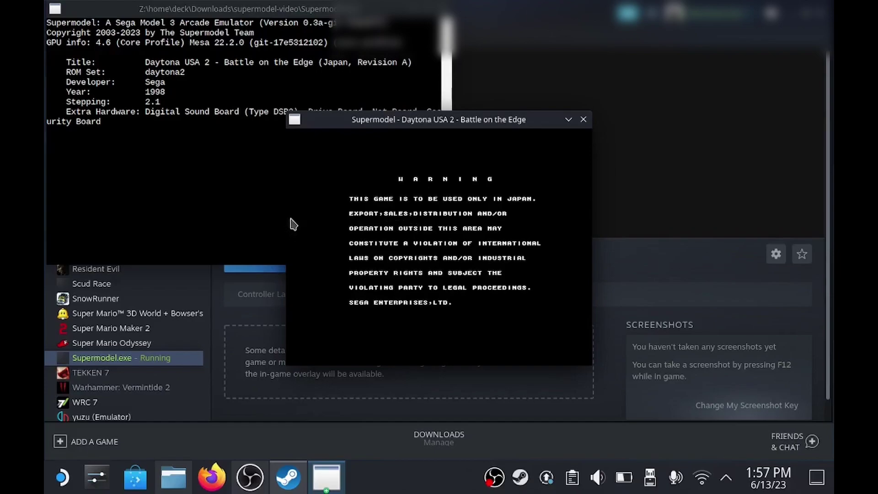
Race Daytona USA 2 on the short course with the EASY car in automatic, then quit with Escape.
key("1")
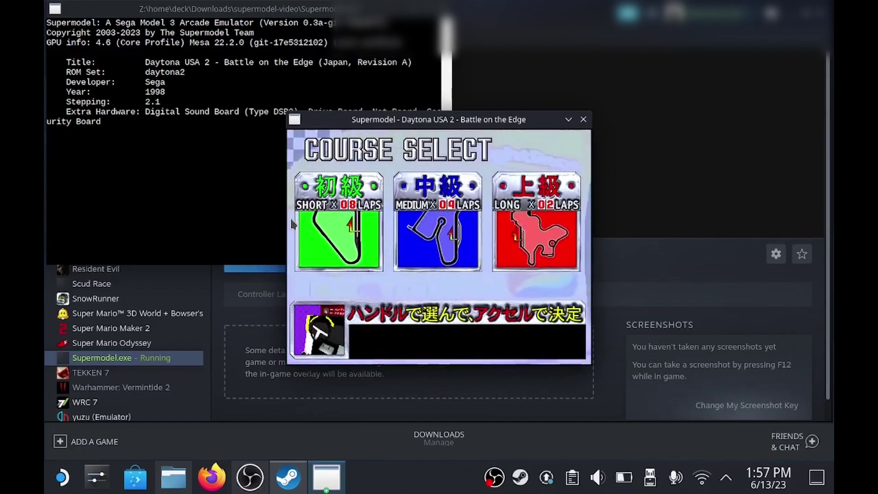
key("Up")
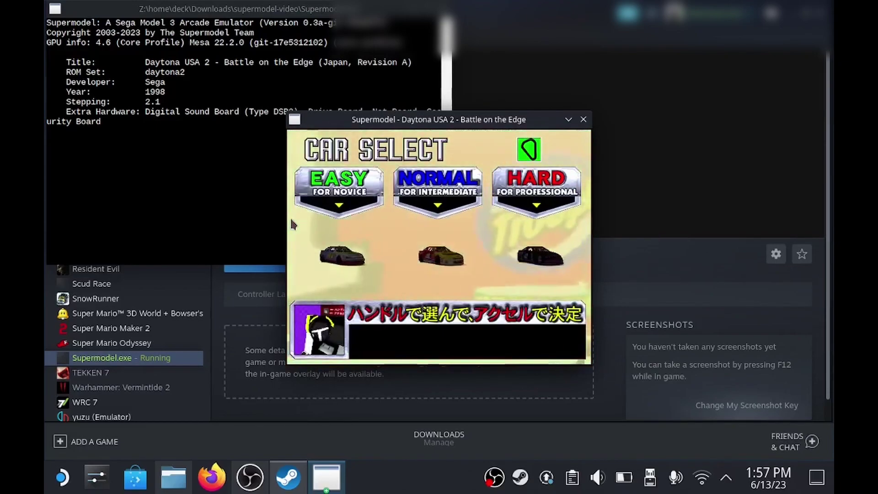
key("Left")
key("Up")
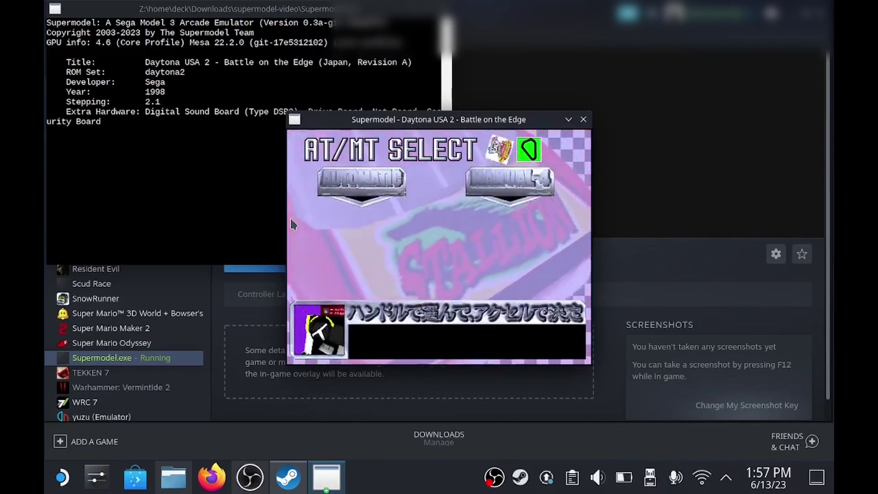
key("Up")
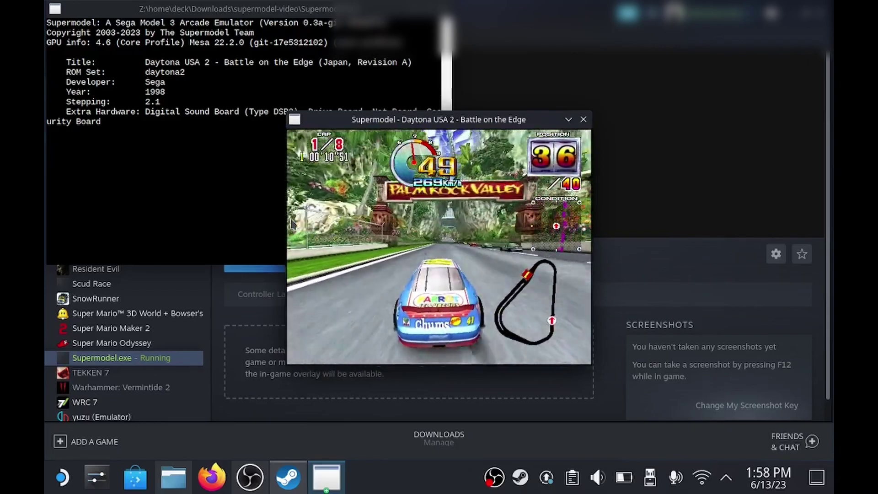
key("Escape")
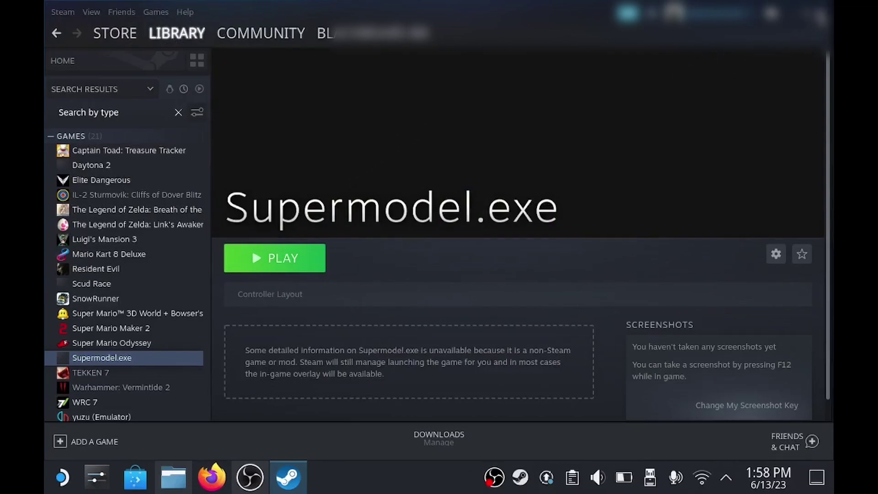
Close the Steam desktop window and stop the OBS Studio recording.
key("alt+F4")
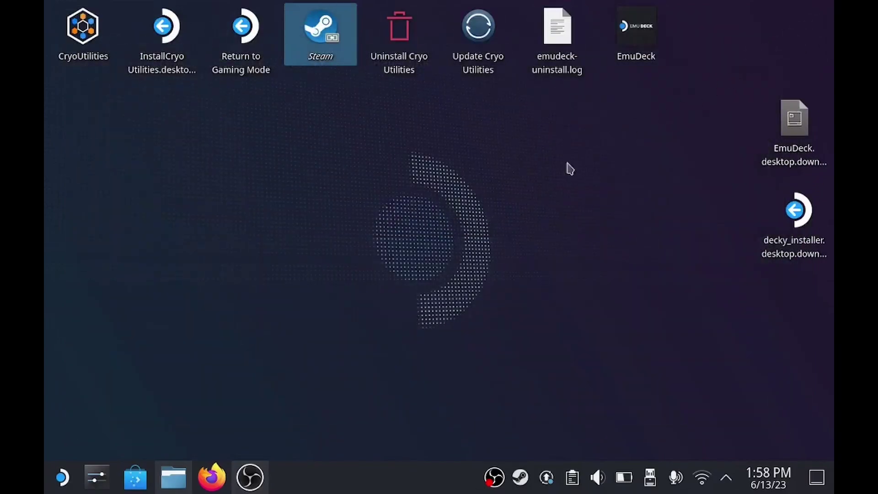
left_click(245, 484)
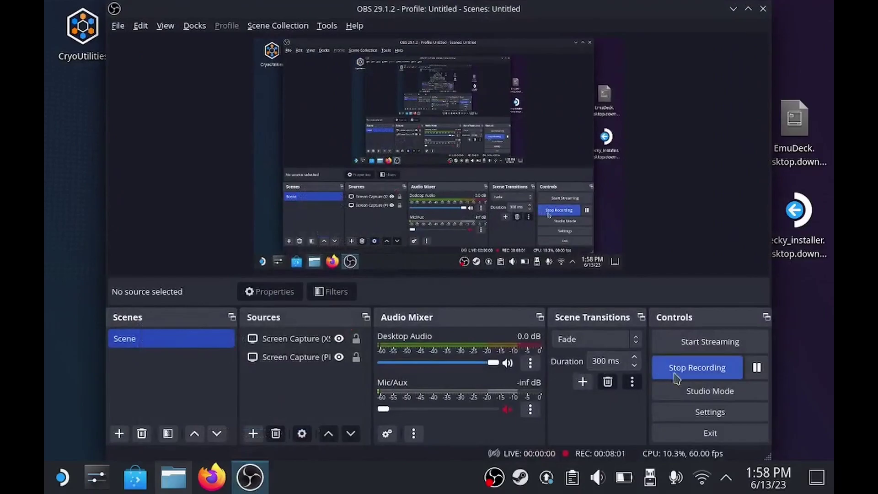
left_click(682, 370)
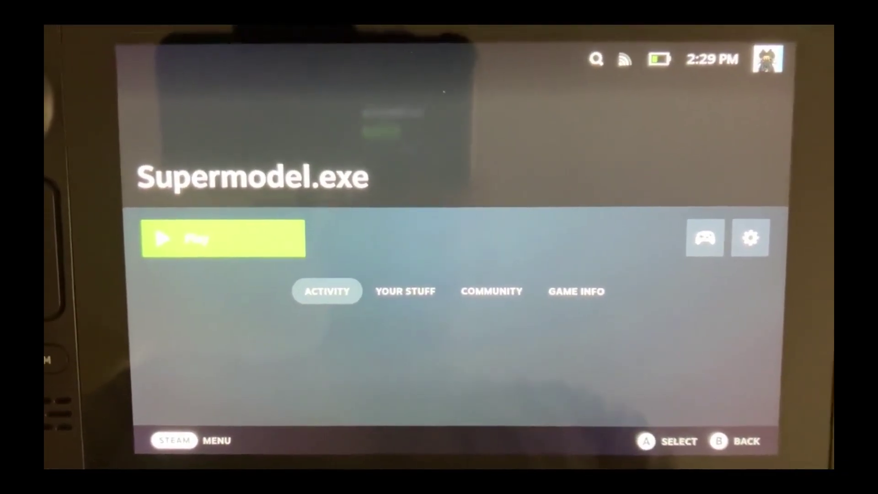
Verify in Game Mode that Supermodel.exe's launch options load daytona2.zip with -res=1024,768.
left_click(707, 225)
key("Right")
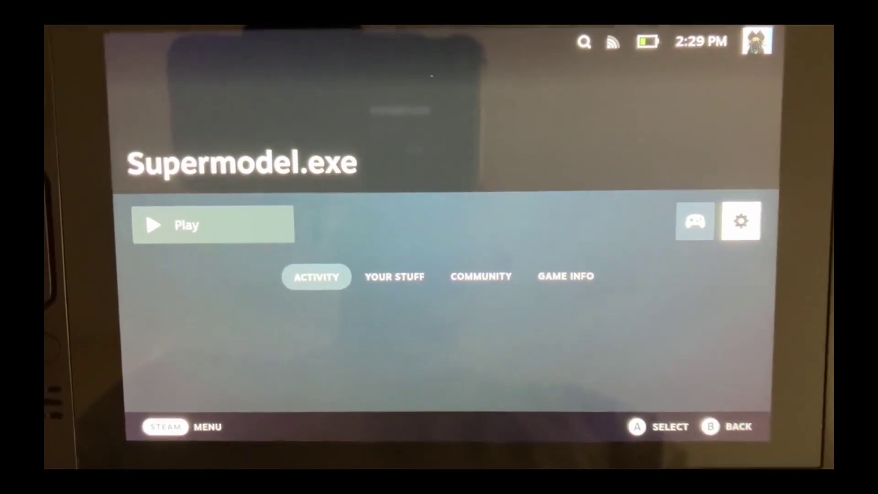
key("Return")
key("Down")
key("Down")
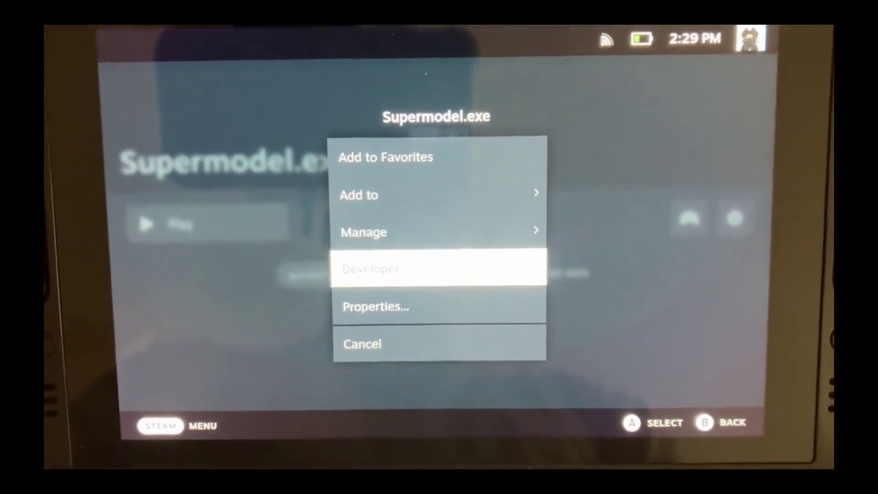
key("Return")
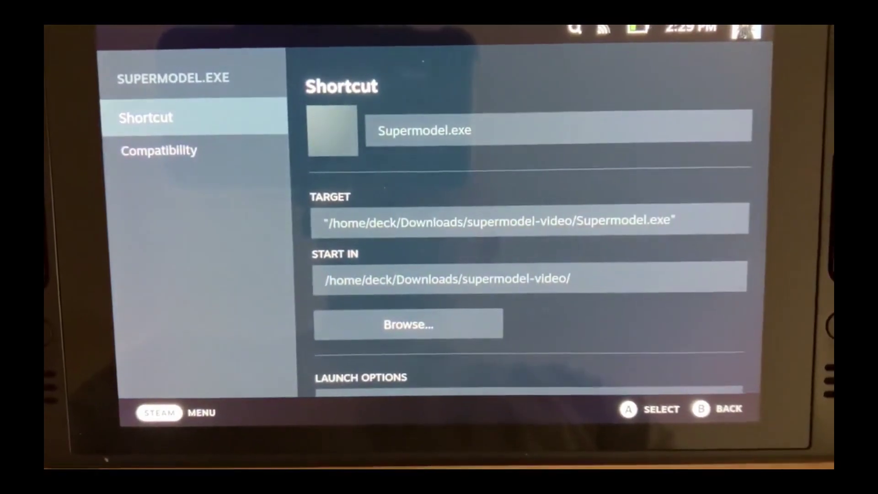
key("Down")
key("Down")
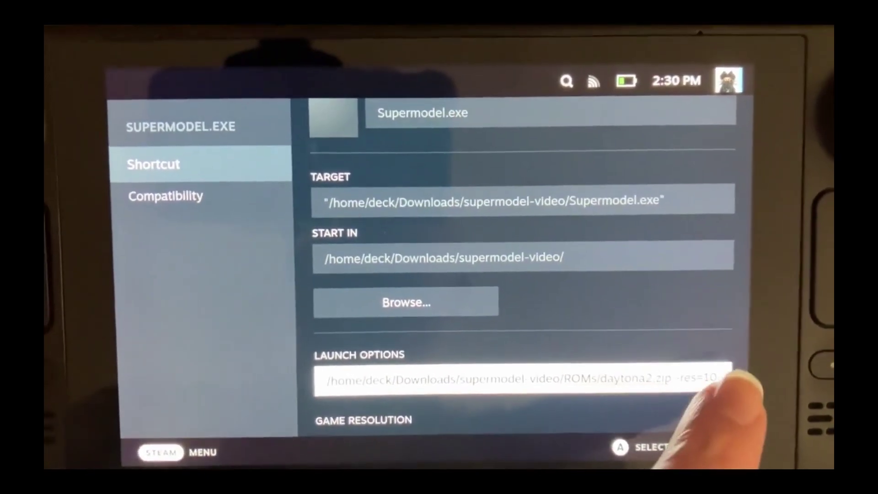
left_click(724, 378)
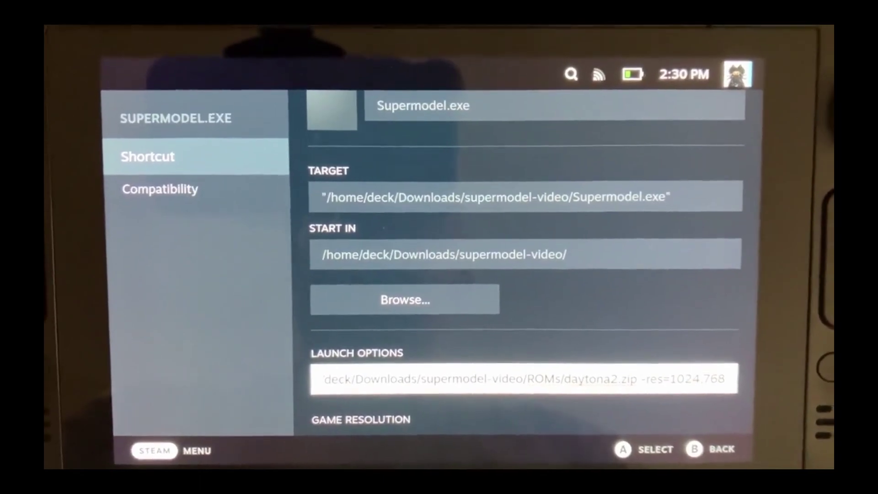
key("Escape")
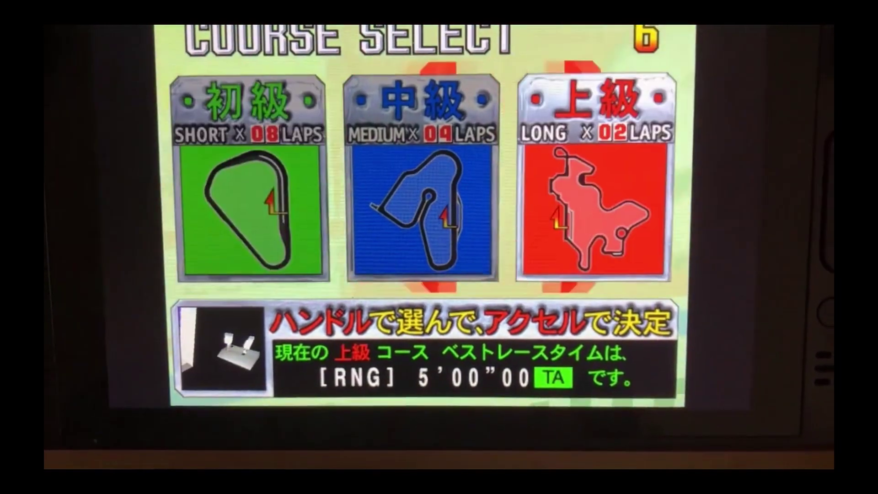
Choose the short course, the NORMAL car and automatic transmission in Daytona USA 2.
key("Right")
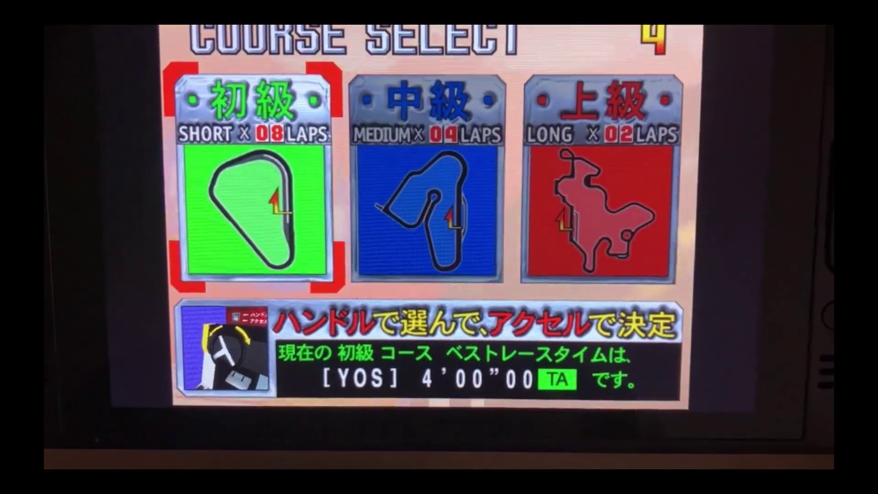
key("Return")
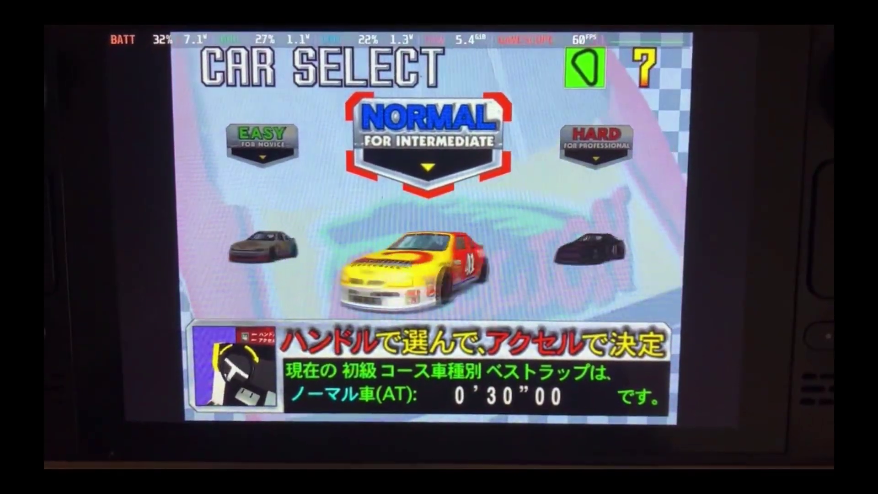
key("Return")
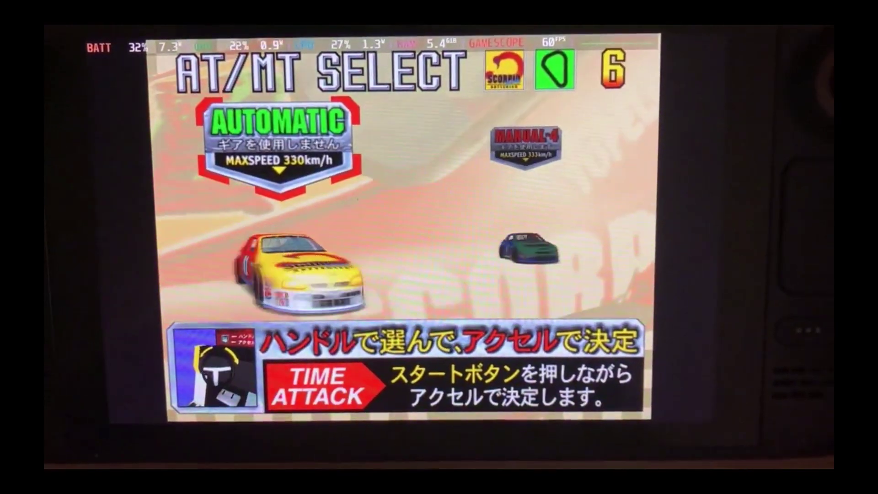
key("Return")
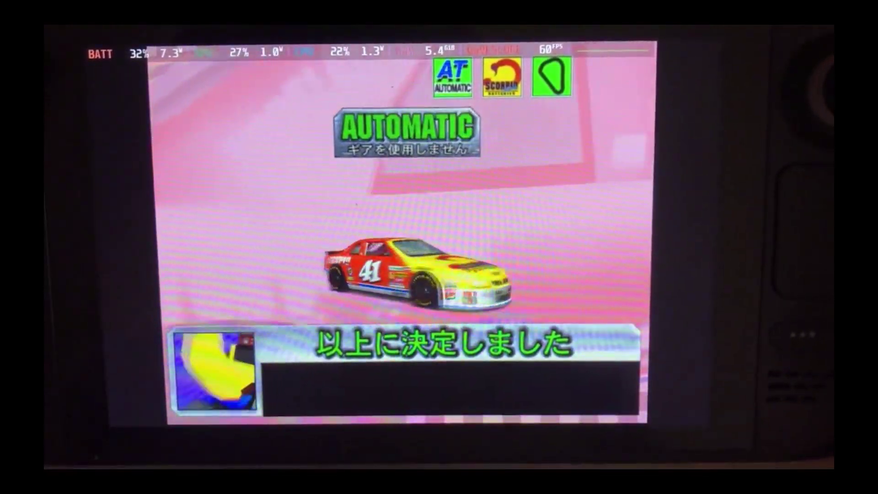